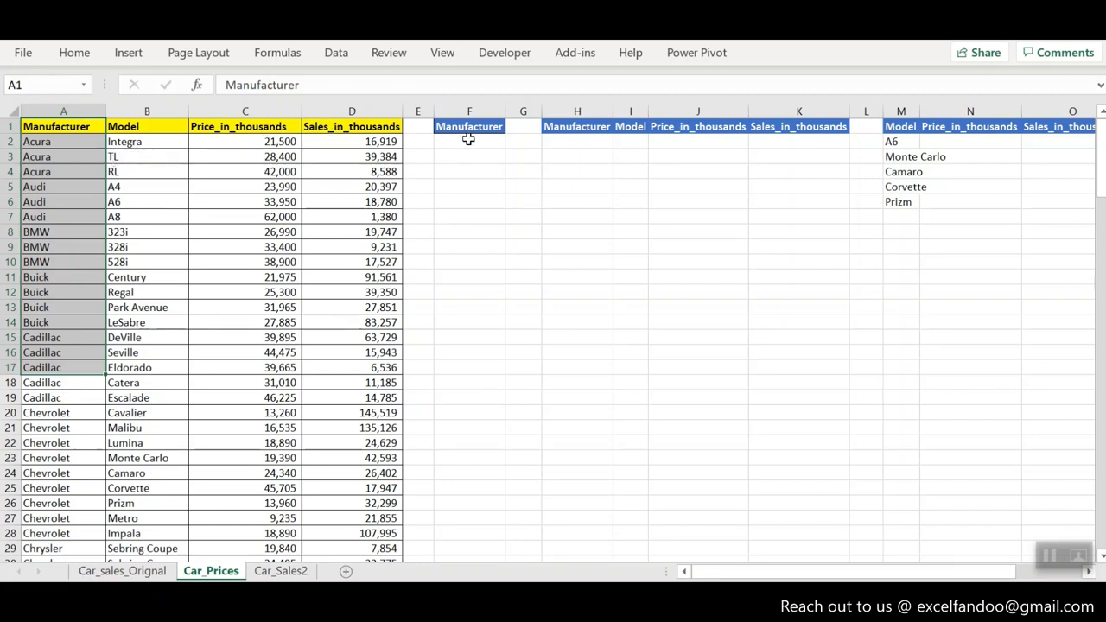
- Enter =UNIQUE(A2:A156) in F2 to list each manufacturer once
{"action": "left_click", "coordinate": [467, 140]}
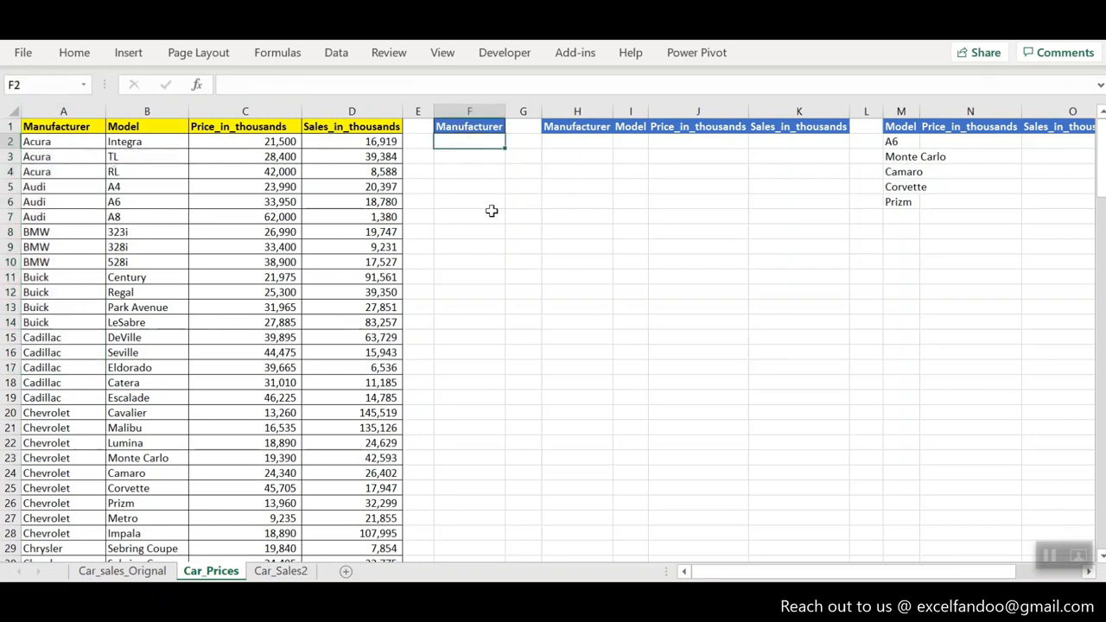
{"action": "type", "text": "=uni"}
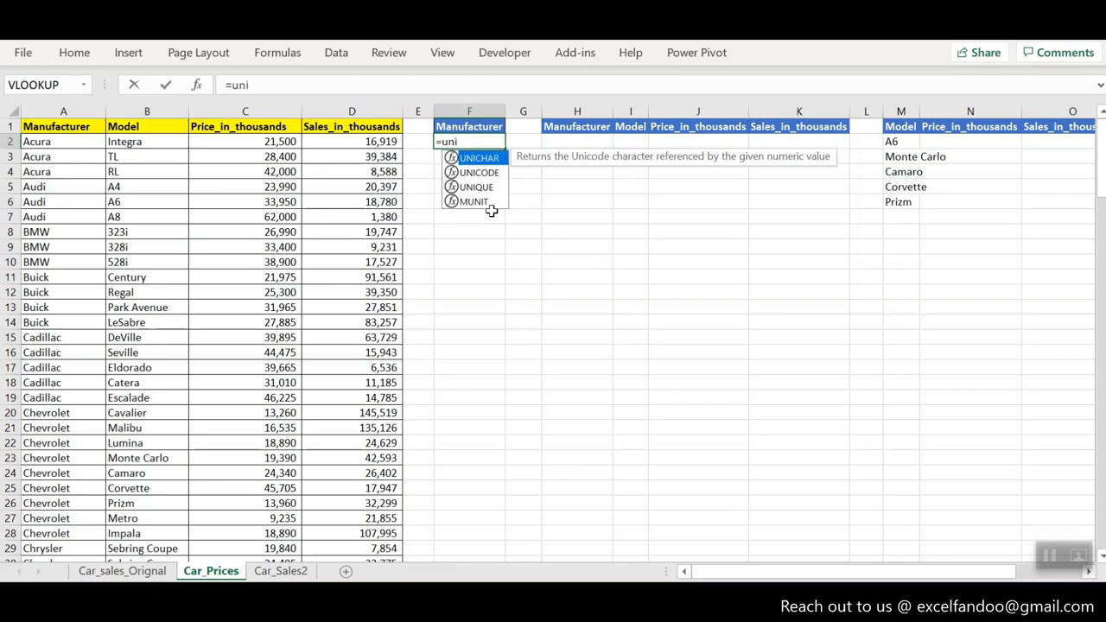
{"action": "key", "text": "Down"}
{"action": "key", "text": "Down"}
{"action": "key", "text": "Tab"}
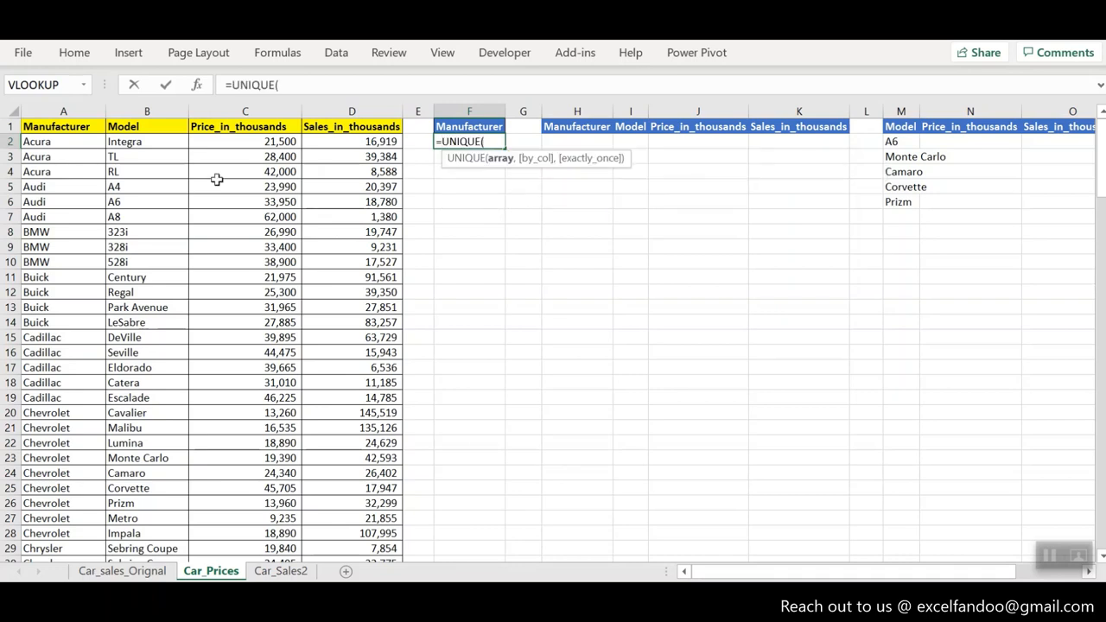
{"action": "left_click", "coordinate": [89, 143]}
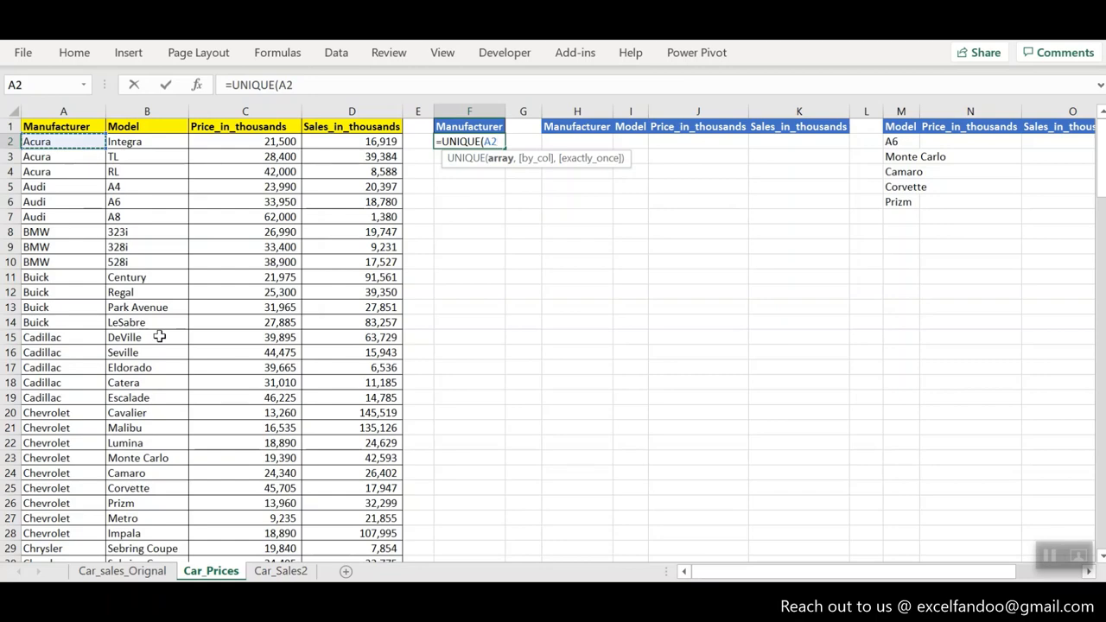
{"action": "key", "text": "ctrl+shift+Down"}
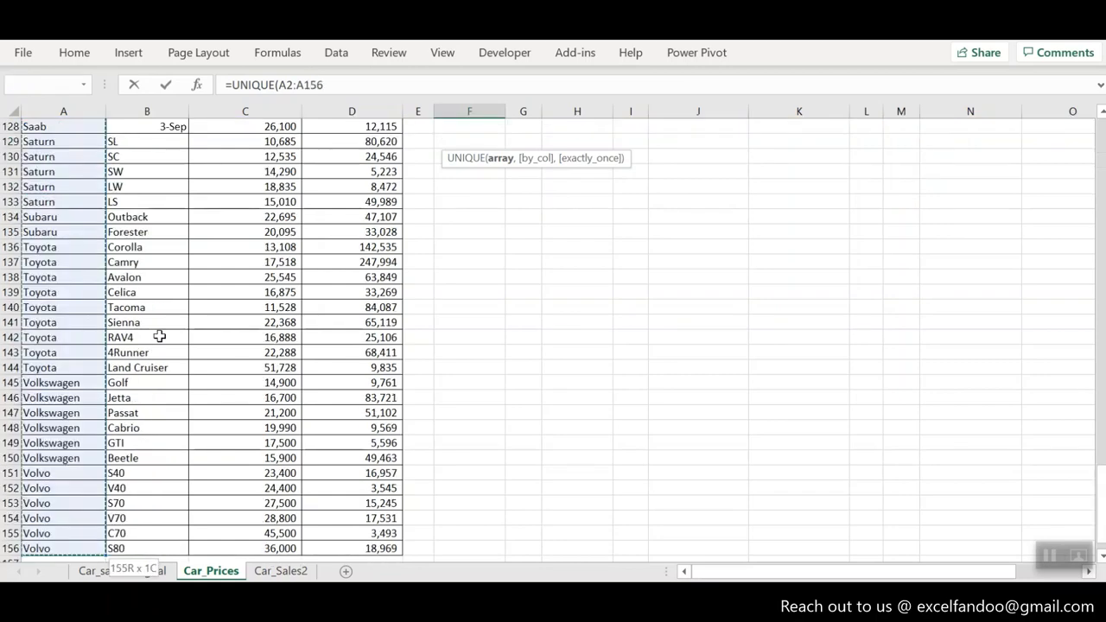
{"action": "key", "text": "Return"}
{"action": "left_click_drag", "start_coordinate": [1099, 181], "coordinate": [1100, 163]}
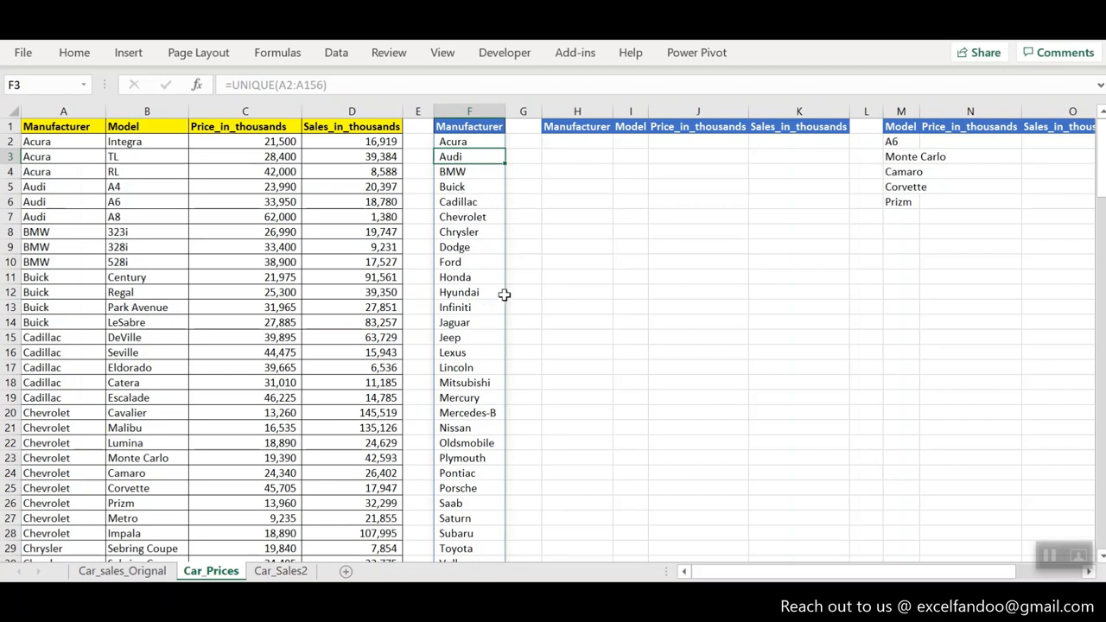
- Review the spilled manufacturer list in column F from its formula cell down to the last entry
{"action": "left_click", "coordinate": [464, 143]}
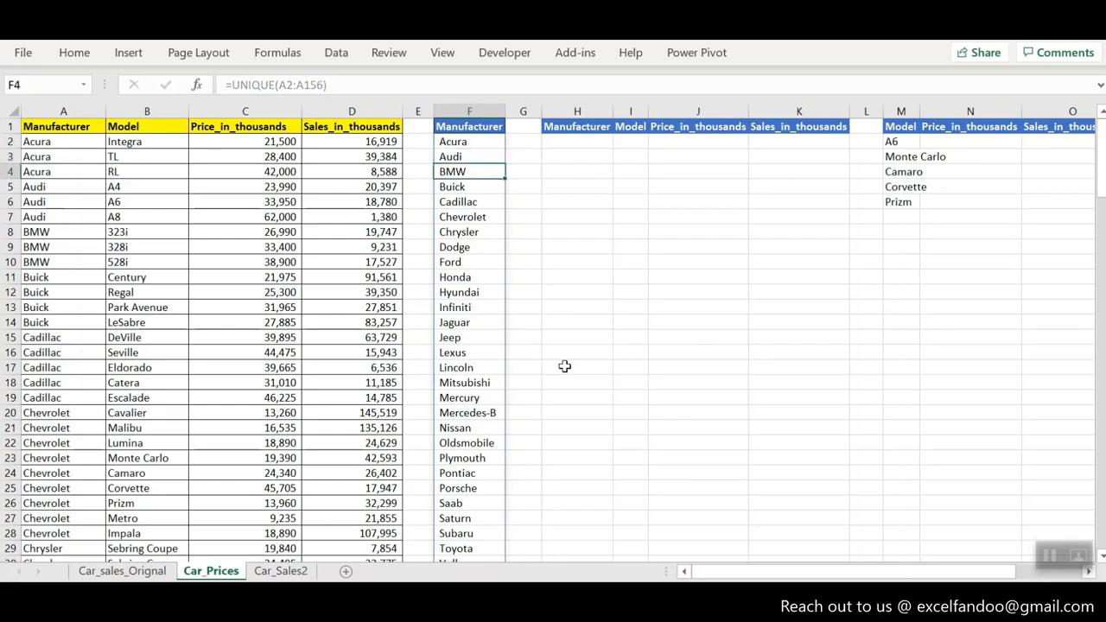
{"action": "key", "text": "ctrl+Down"}
{"action": "key", "text": "Down"}
{"action": "key", "text": "Down"}
{"action": "key", "text": "ctrl+Up"}
{"action": "key", "text": "ctrl+Up"}
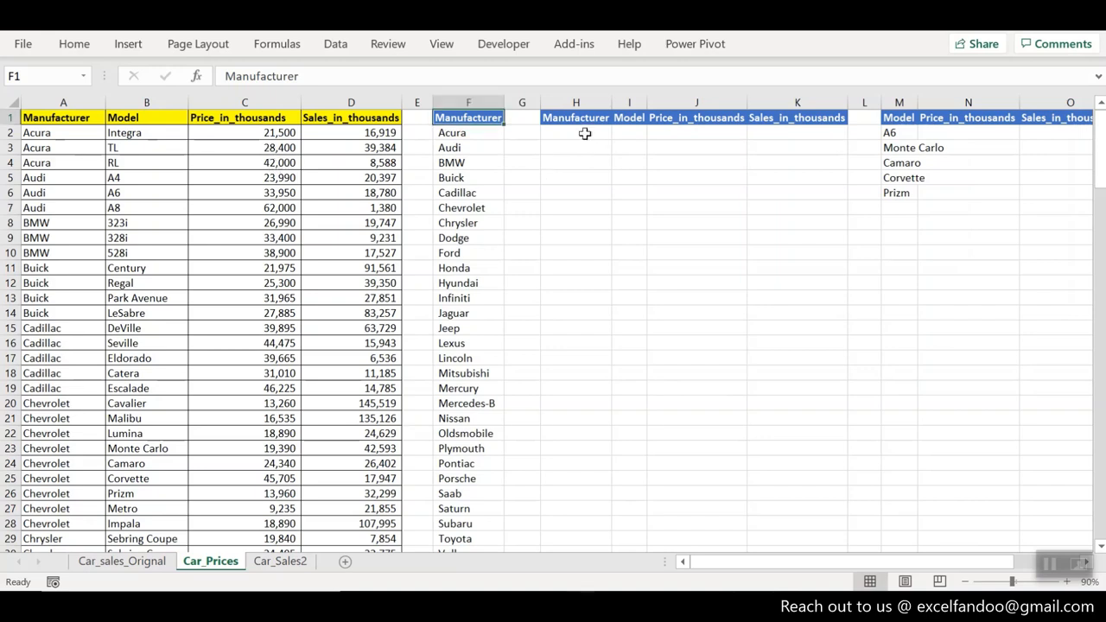
- Start a FILTER formula in H2 with A2:D156 as the array to filter
{"action": "key", "text": "F2"}
{"action": "left_click", "coordinate": [591, 132]}
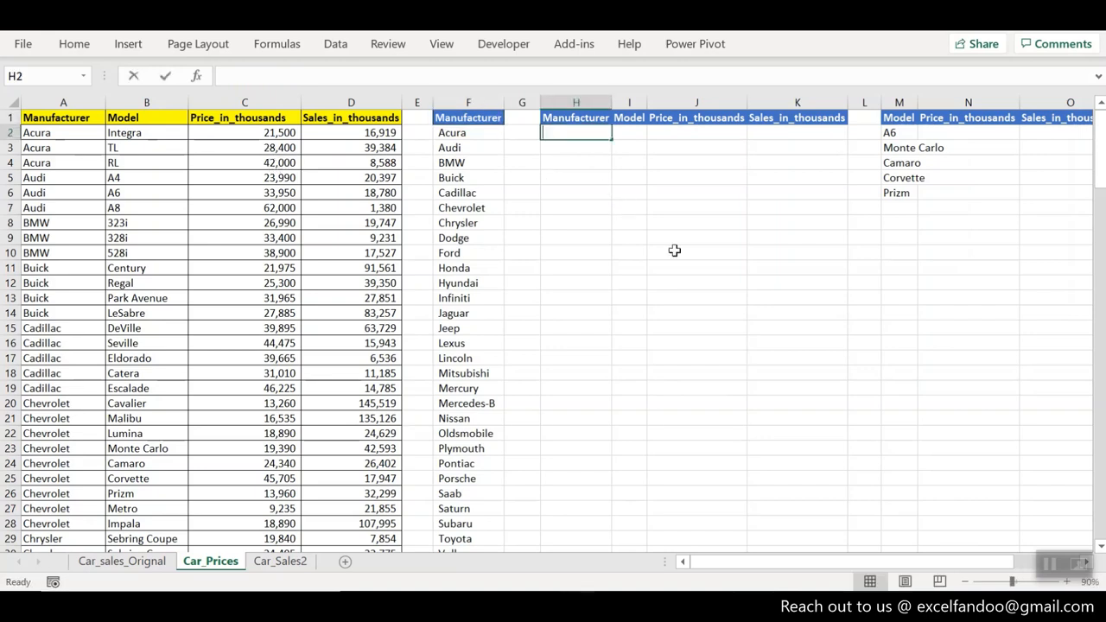
{"action": "type", "text": "=filer"}
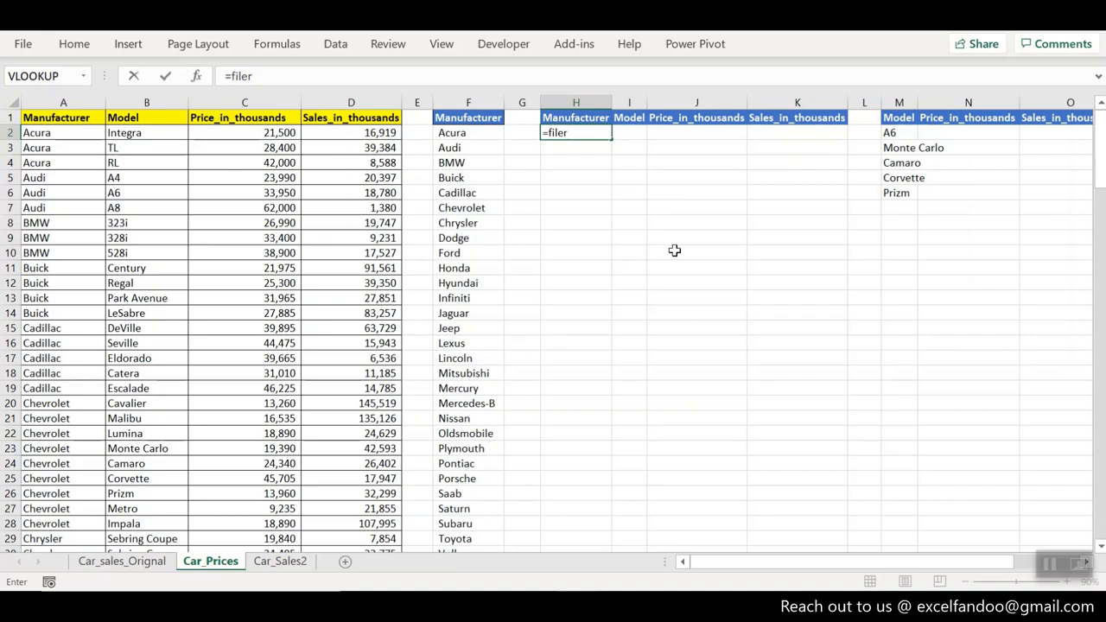
{"action": "key", "text": "BackSpace"}
{"action": "key", "text": "BackSpace"}
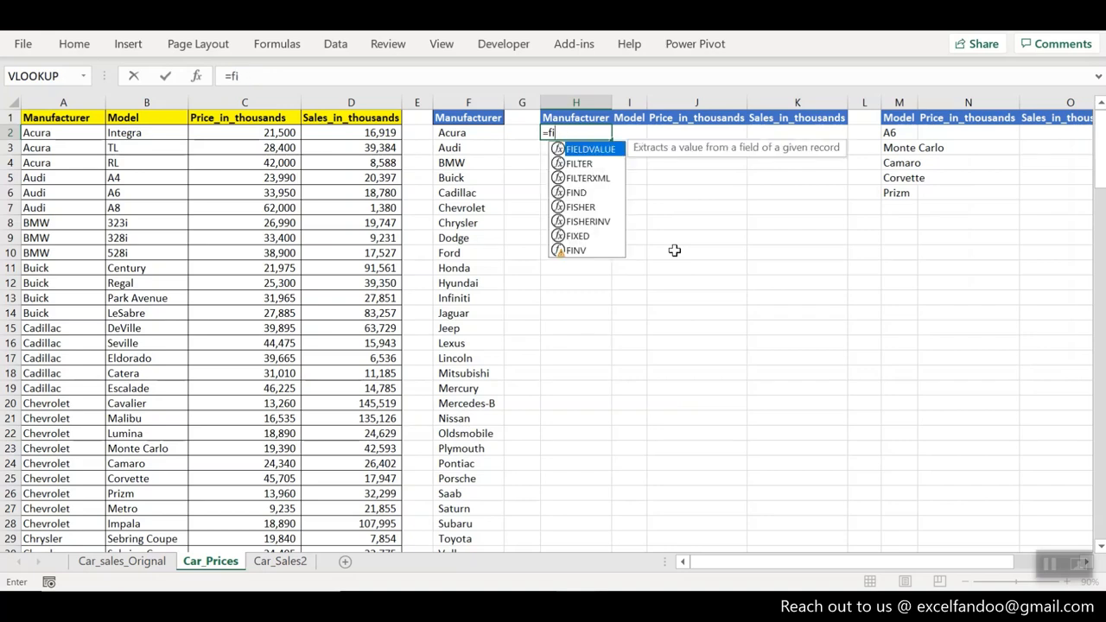
{"action": "left_click", "coordinate": [572, 165]}
{"action": "double_click", "coordinate": [572, 164]}
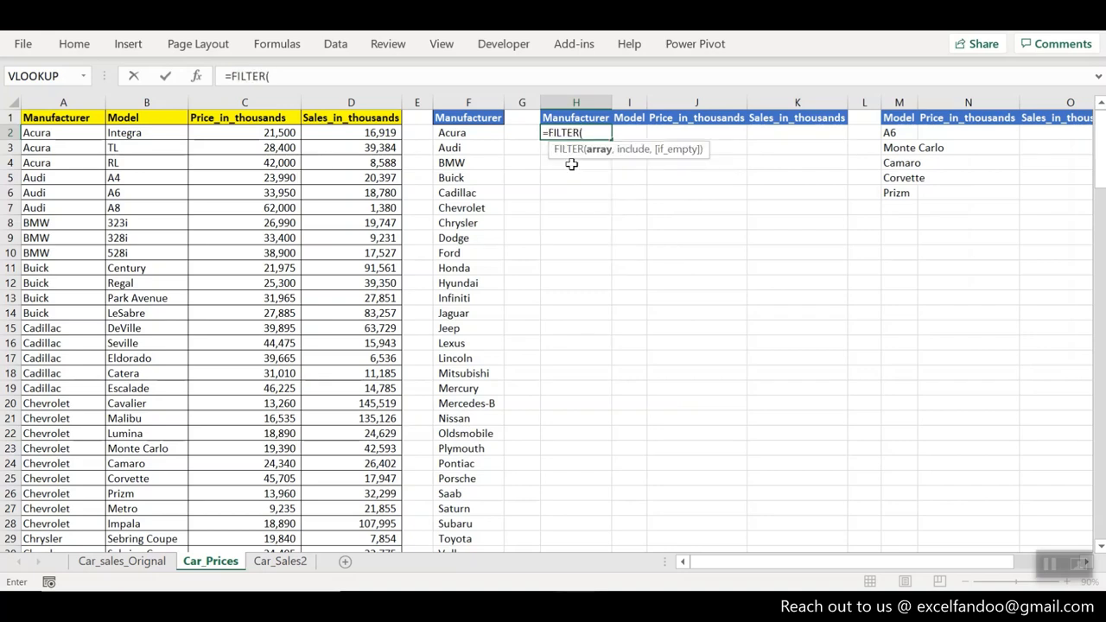
{"action": "left_click_drag", "start_coordinate": [52, 132], "coordinate": [334, 134]}
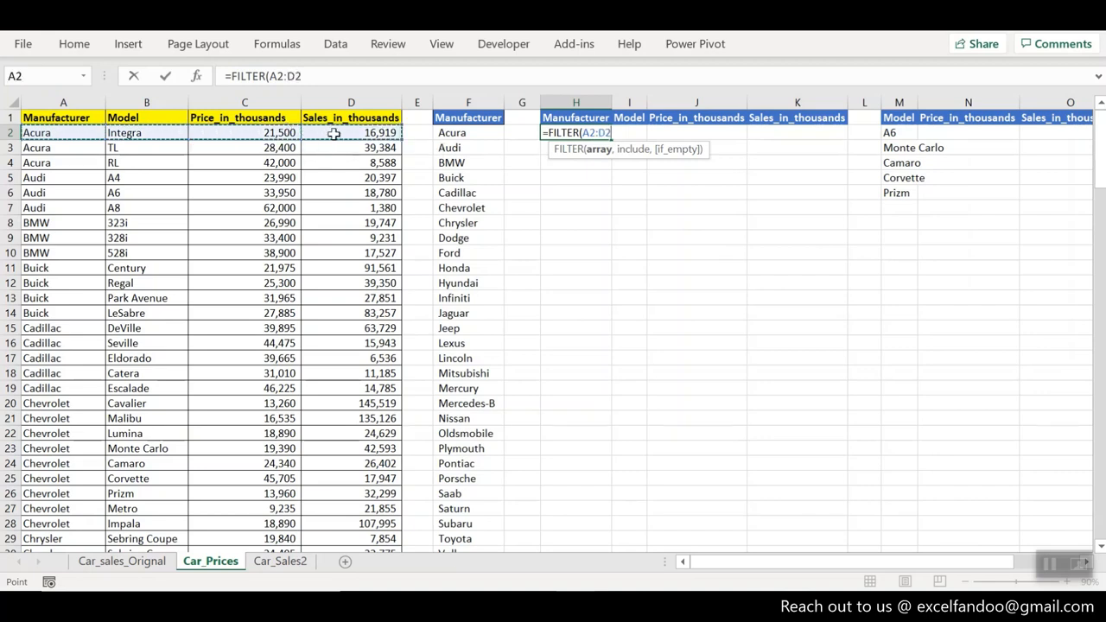
{"action": "key", "text": "ctrl+shift+Down"}
{"action": "type", "text": ","}
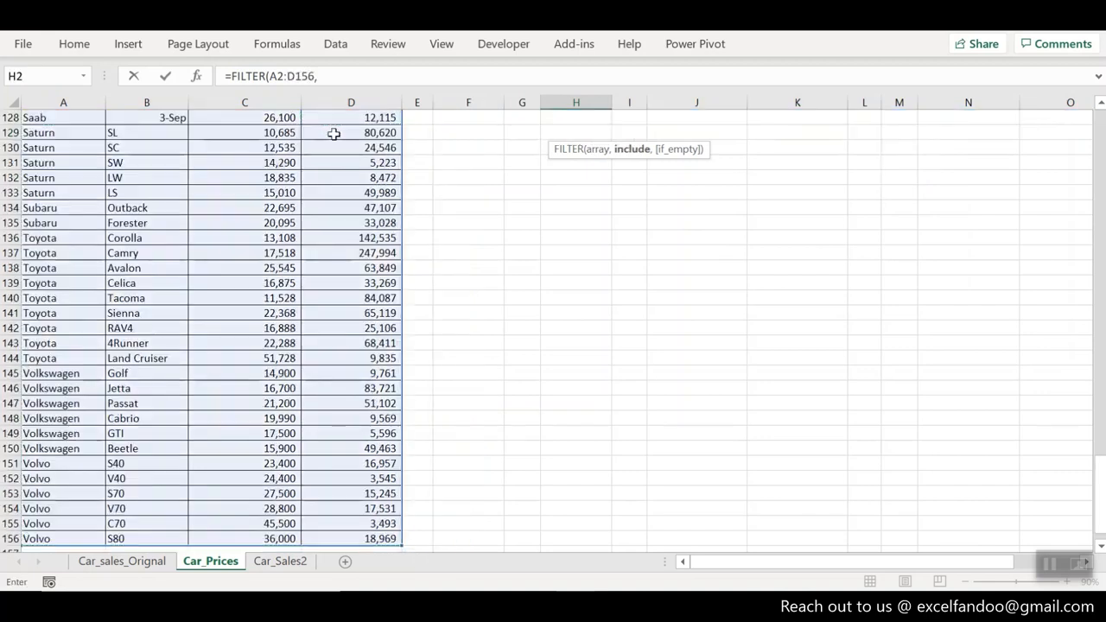
- Complete the FILTER formula in H2 with the price condition C2:C156>40000
{"action": "left_click_drag", "start_coordinate": [1100, 477], "coordinate": [1103, 108]}
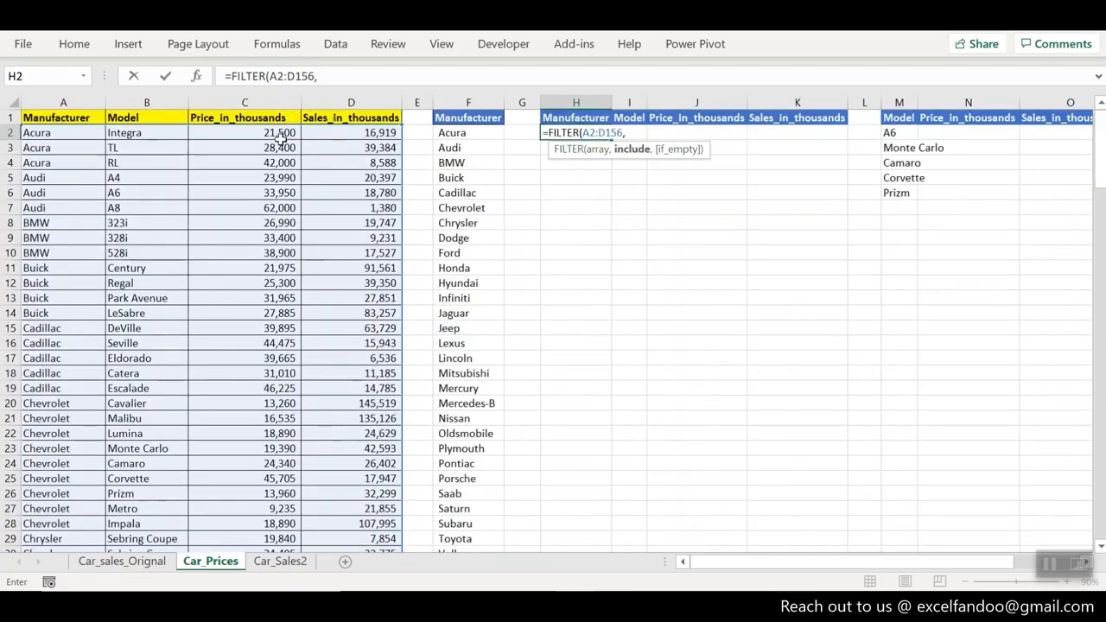
{"action": "left_click", "coordinate": [278, 135]}
{"action": "key", "text": "ctrl+shift+Down"}
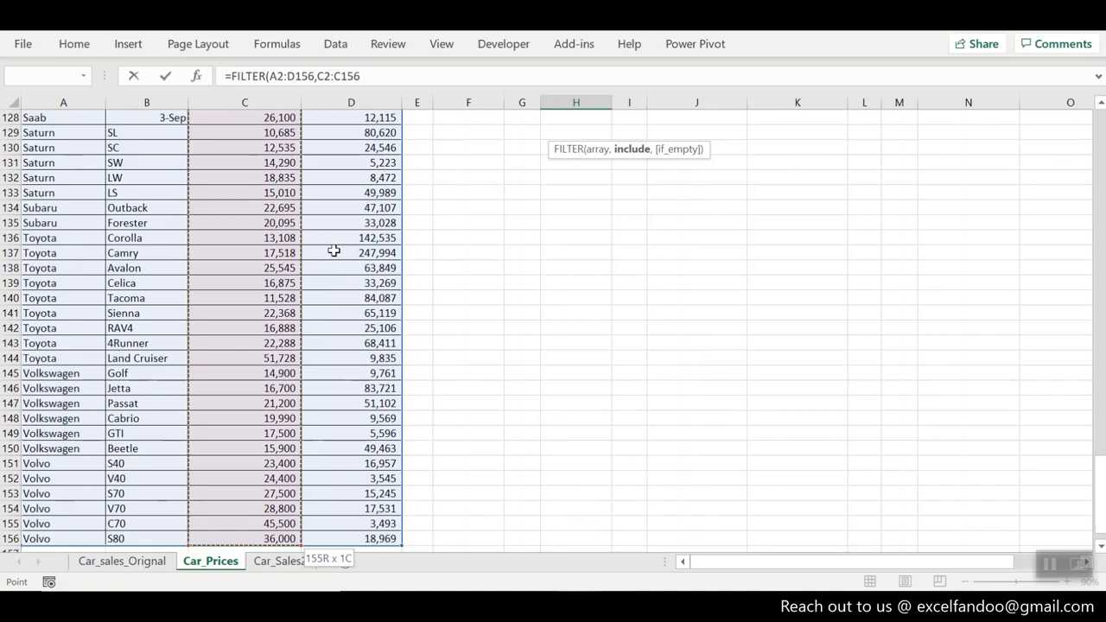
{"action": "type", "text": ">"}
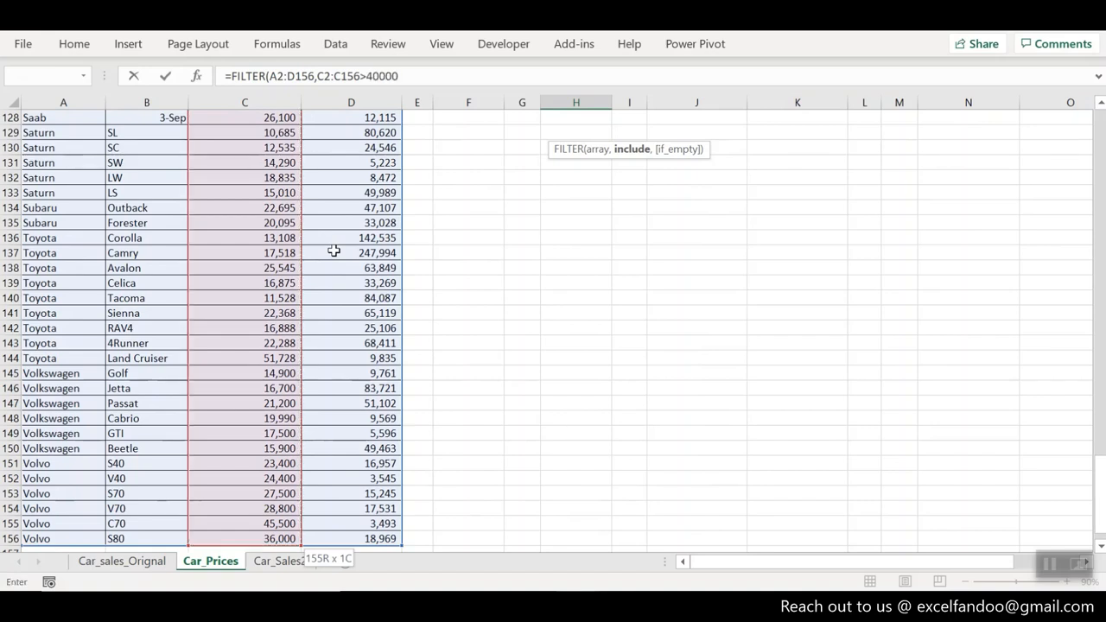
{"action": "type", "text": "40000"}
{"action": "key", "text": "Return"}
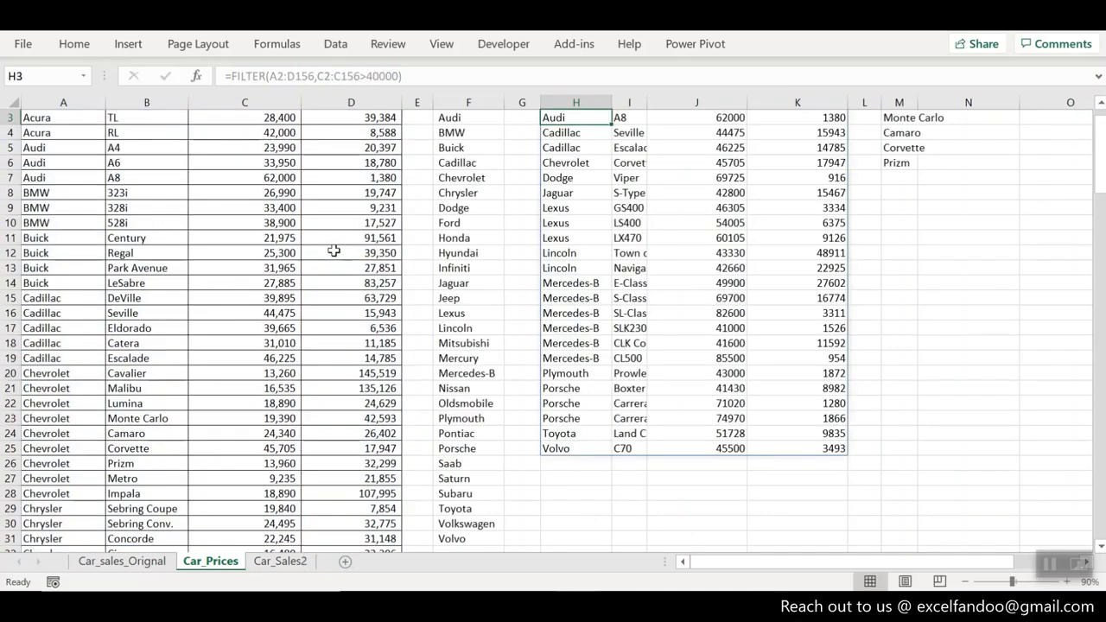
{"action": "key", "text": "Down"}
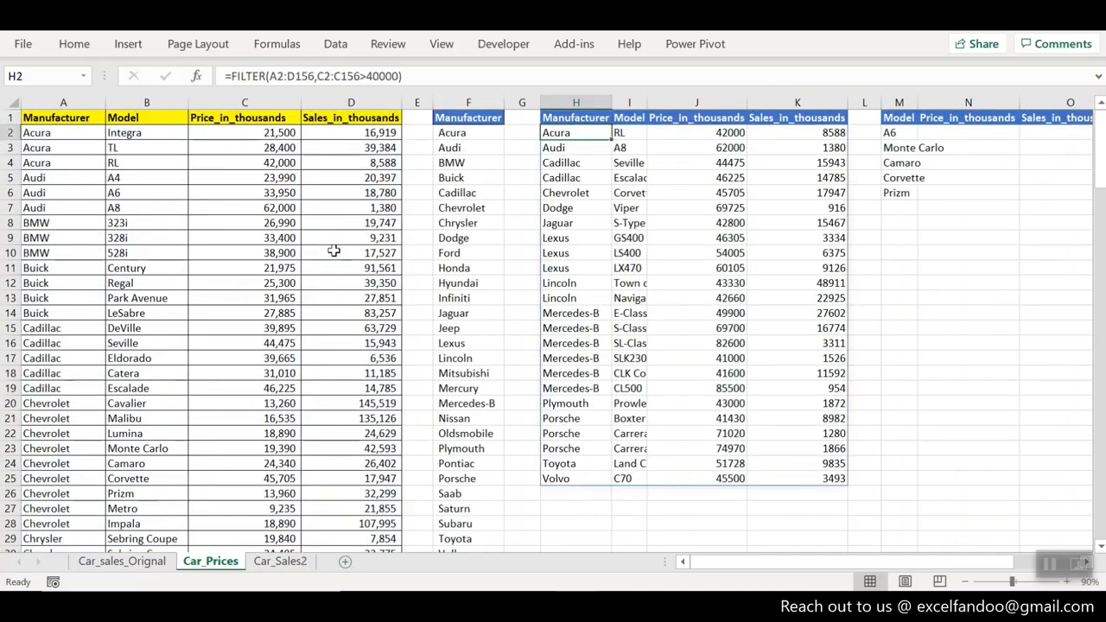
{"action": "key", "text": "Right"}
{"action": "key", "text": "Right"}
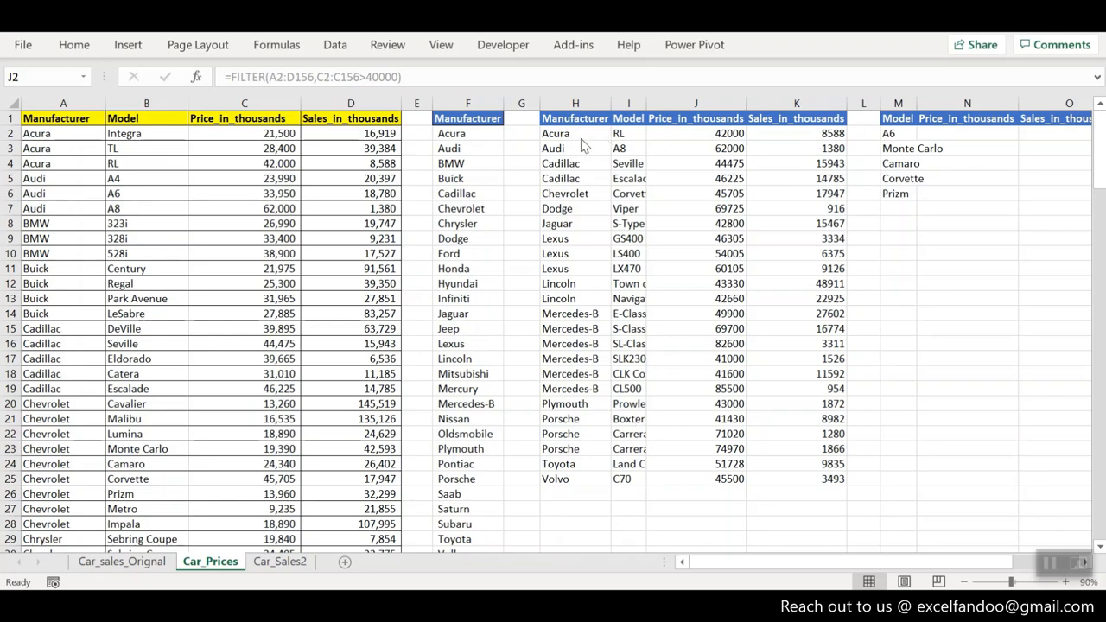
- Wrap the H2 FILTER formula in SORT with sort index 4 and sort order -1, giving =SORT(FILTER(A2:D156,C2:C156>40000),4,-1)
{"action": "left_click", "coordinate": [581, 135]}
{"action": "left_click", "coordinate": [581, 135]}
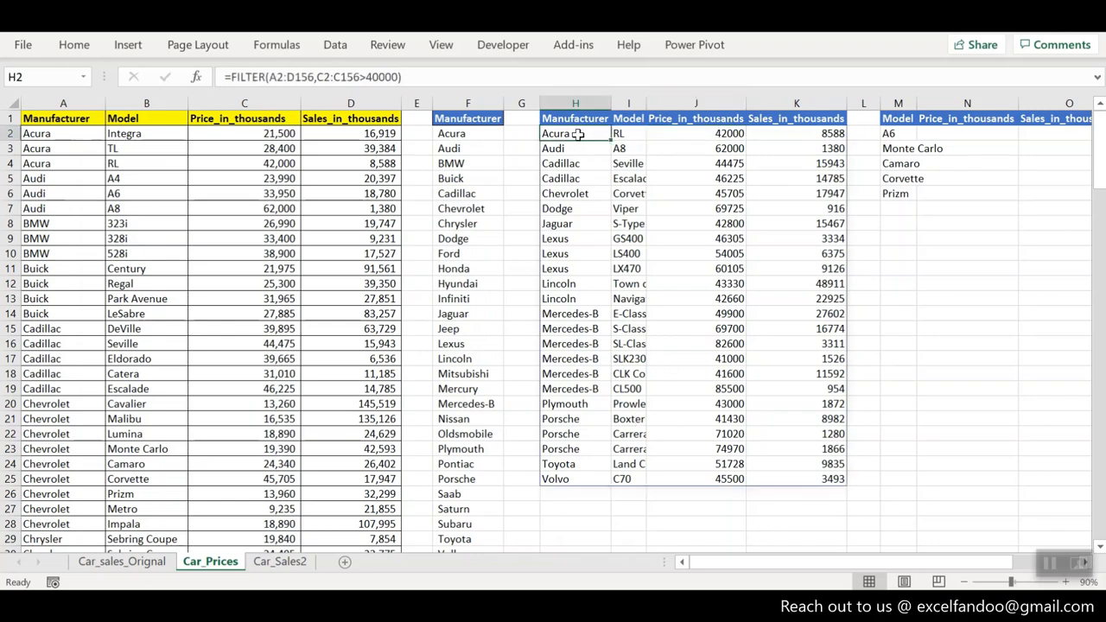
{"action": "left_click", "coordinate": [232, 77]}
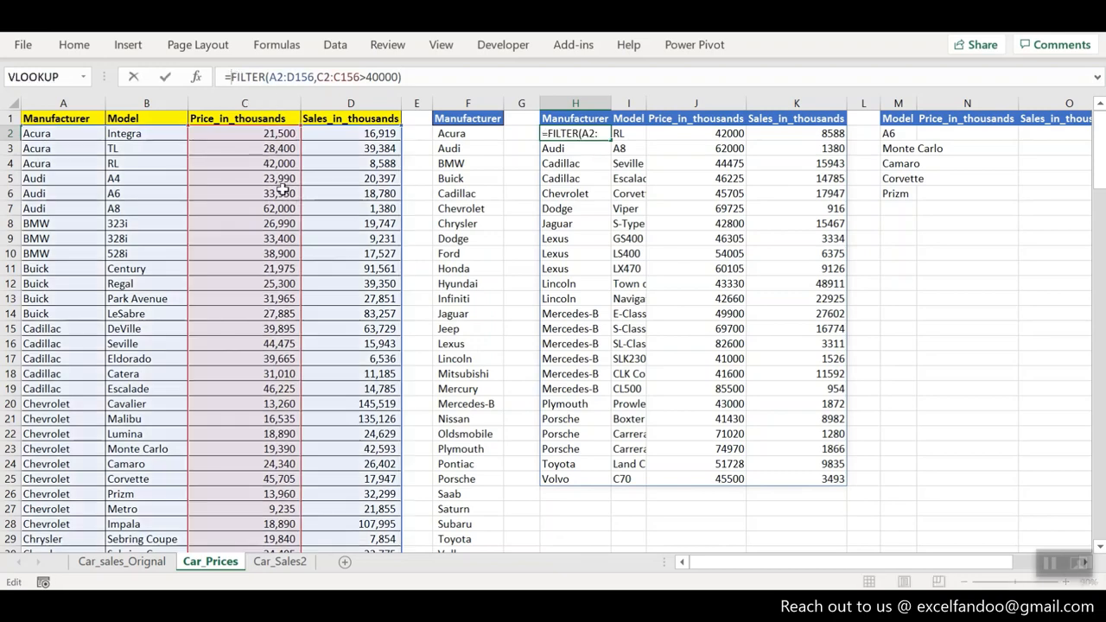
{"action": "type", "text": "sort"}
{"action": "key", "text": "Tab"}
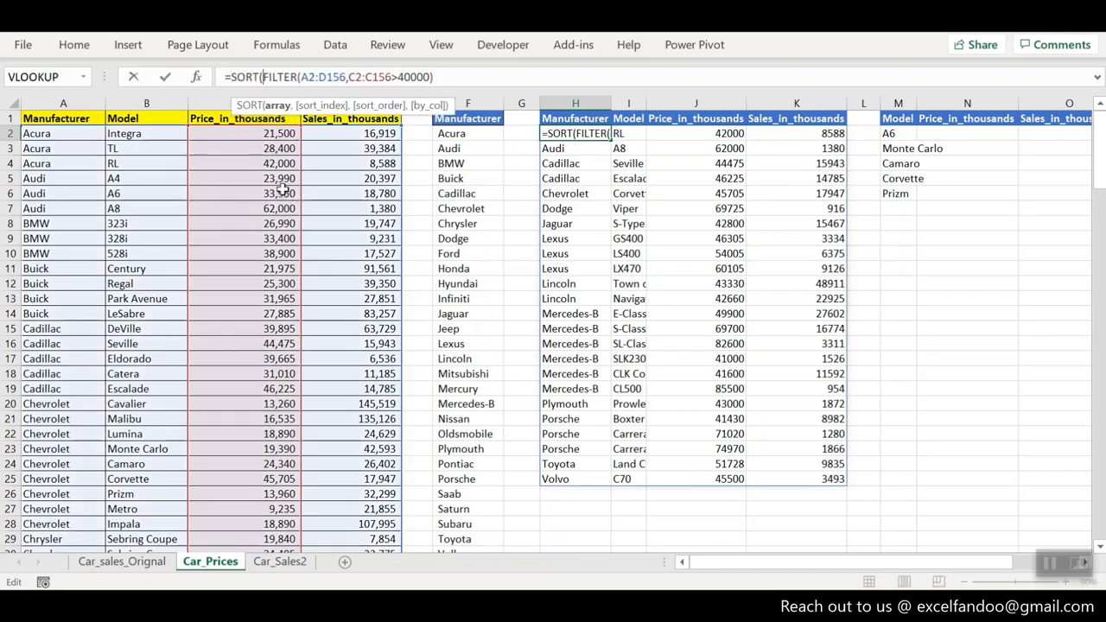
{"action": "left_click", "coordinate": [454, 78]}
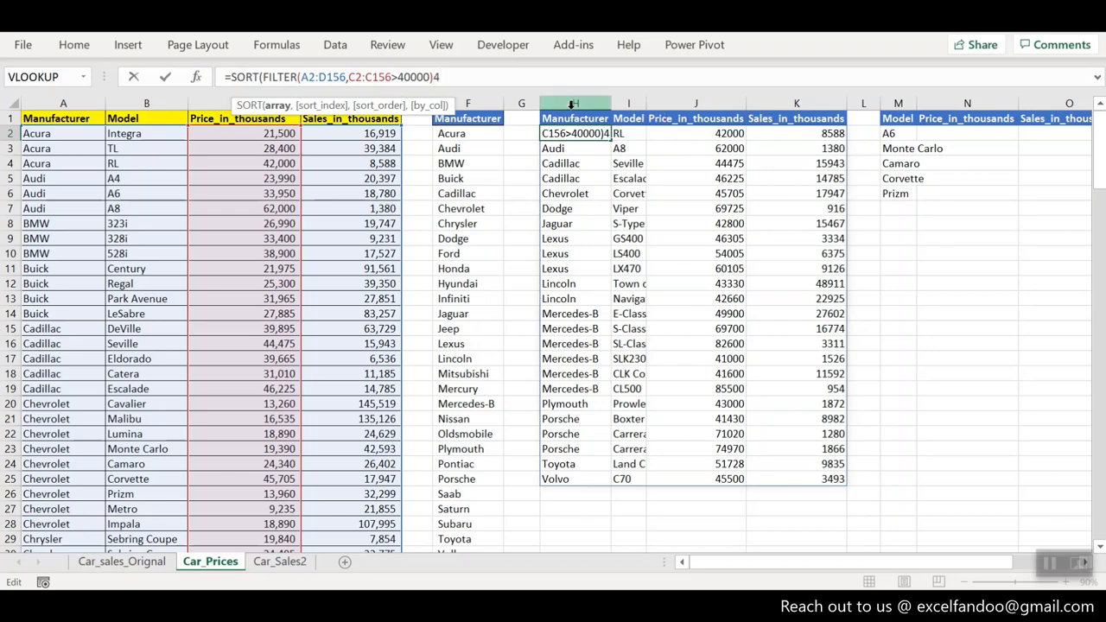
{"action": "key", "text": "BackSpace"}
{"action": "type", "text": ","}
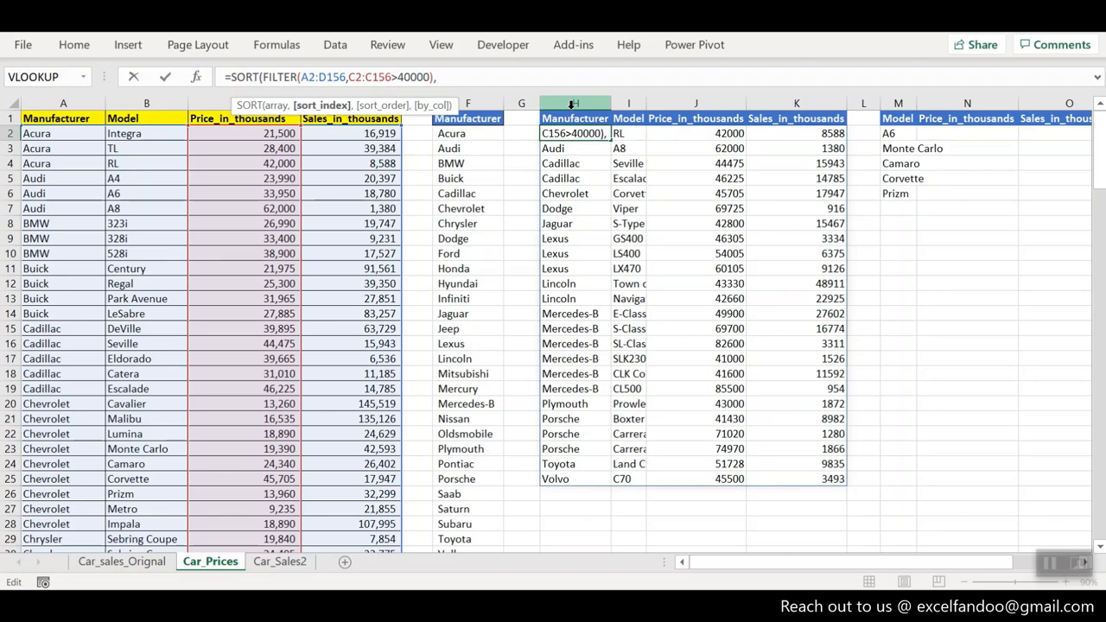
{"action": "type", "text": "4,"}
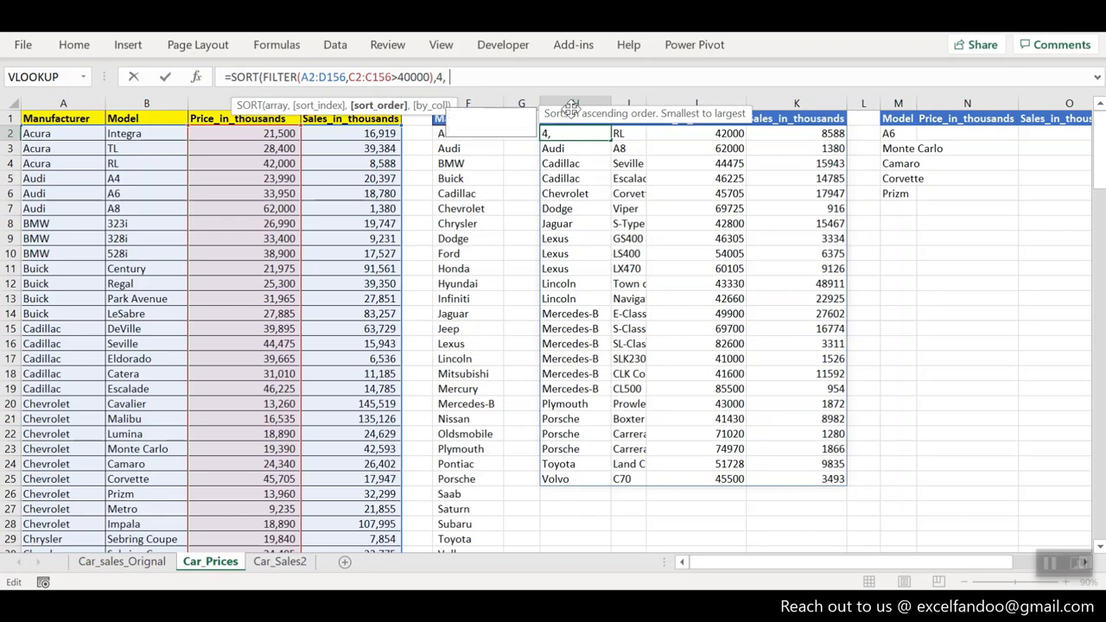
{"action": "type", "text": "-1)"}
{"action": "key", "text": "Return"}
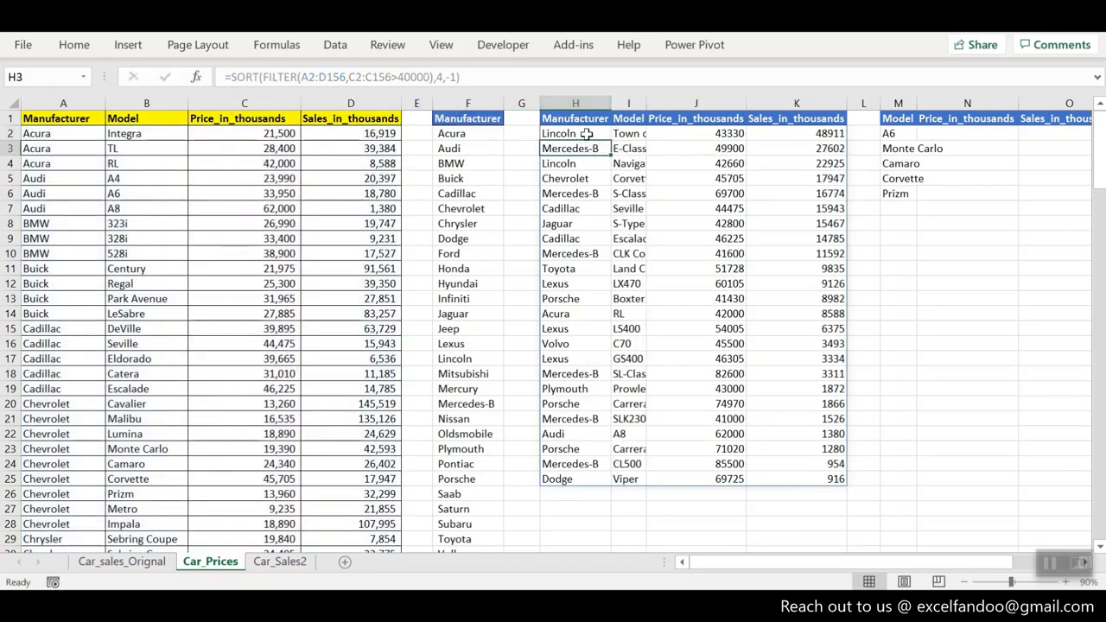
- Examine how the SORT and FILTER formula in H2 appears across the cells of its spilled results
{"action": "left_click", "coordinate": [588, 134]}
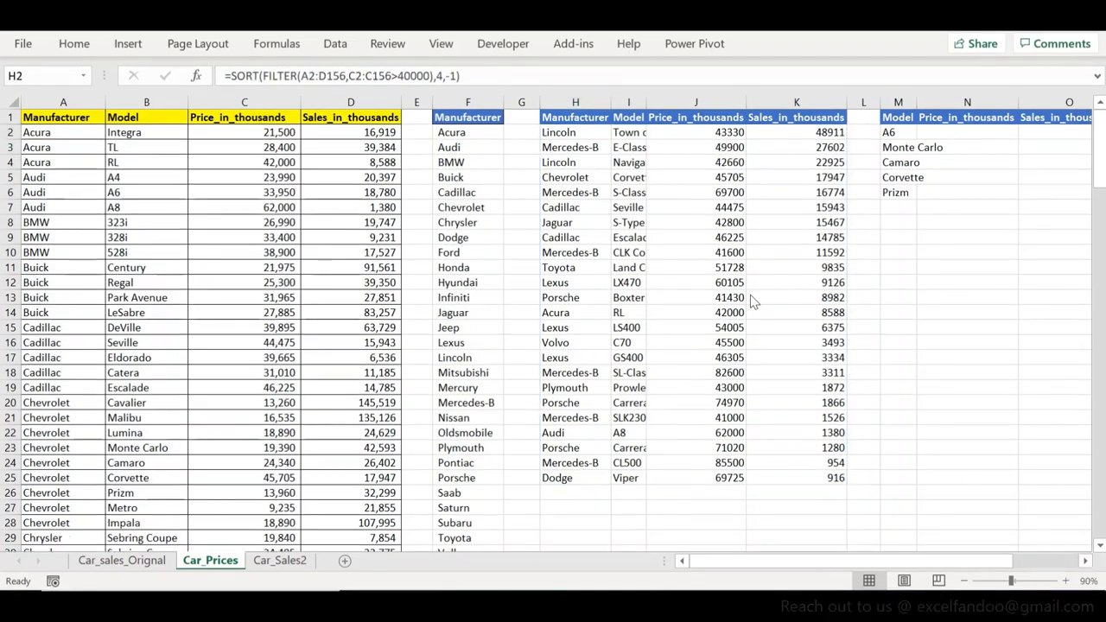
{"action": "left_click", "coordinate": [605, 137]}
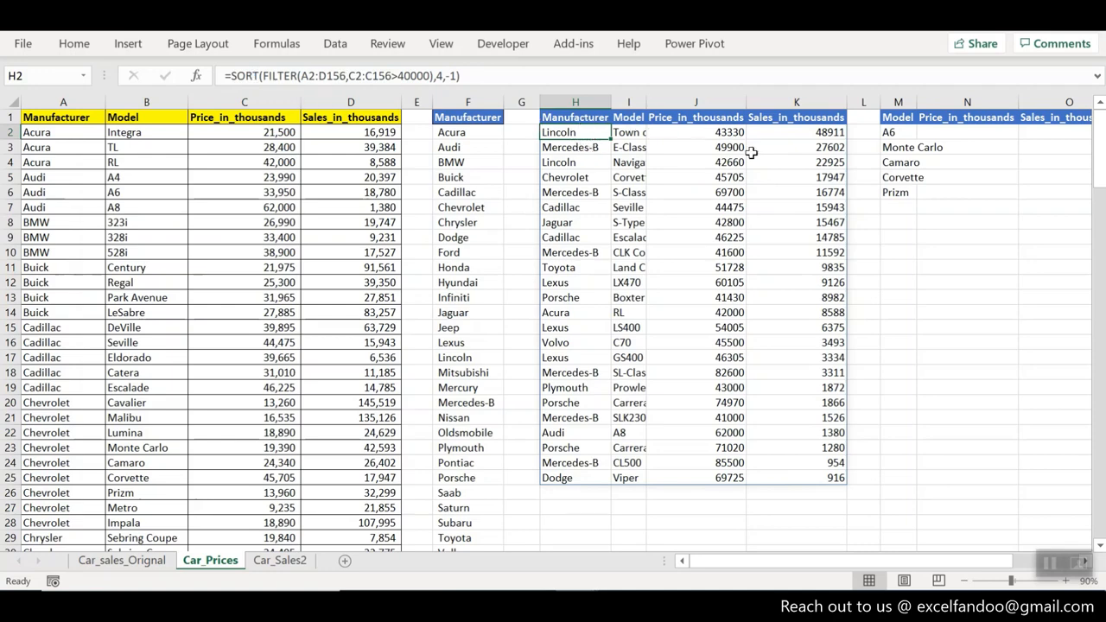
{"action": "left_click", "coordinate": [634, 135]}
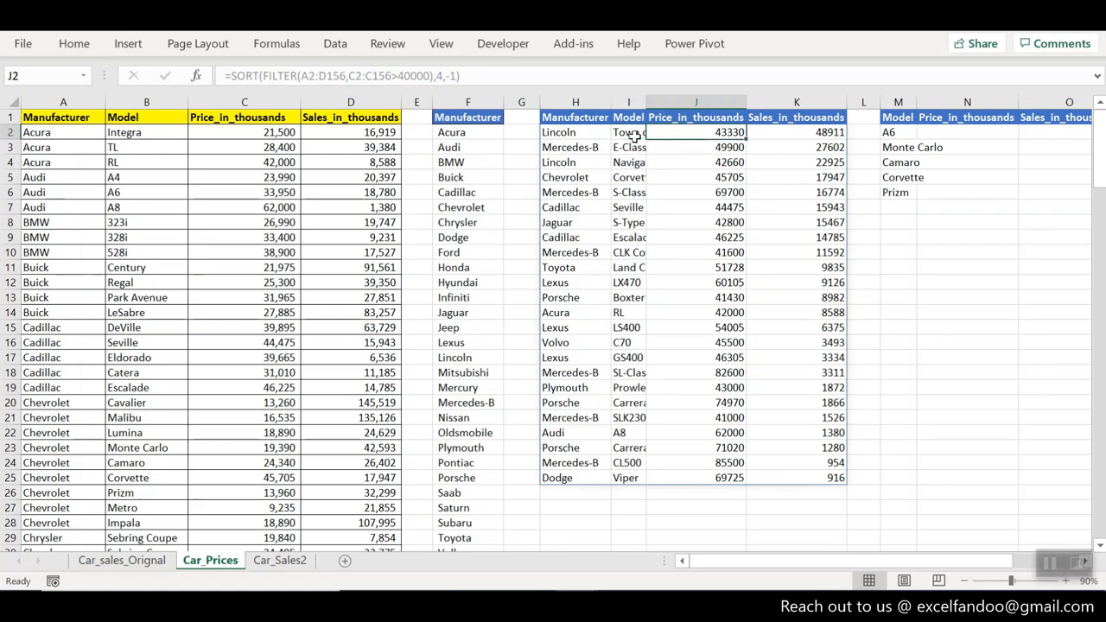
{"action": "left_click", "coordinate": [571, 134]}
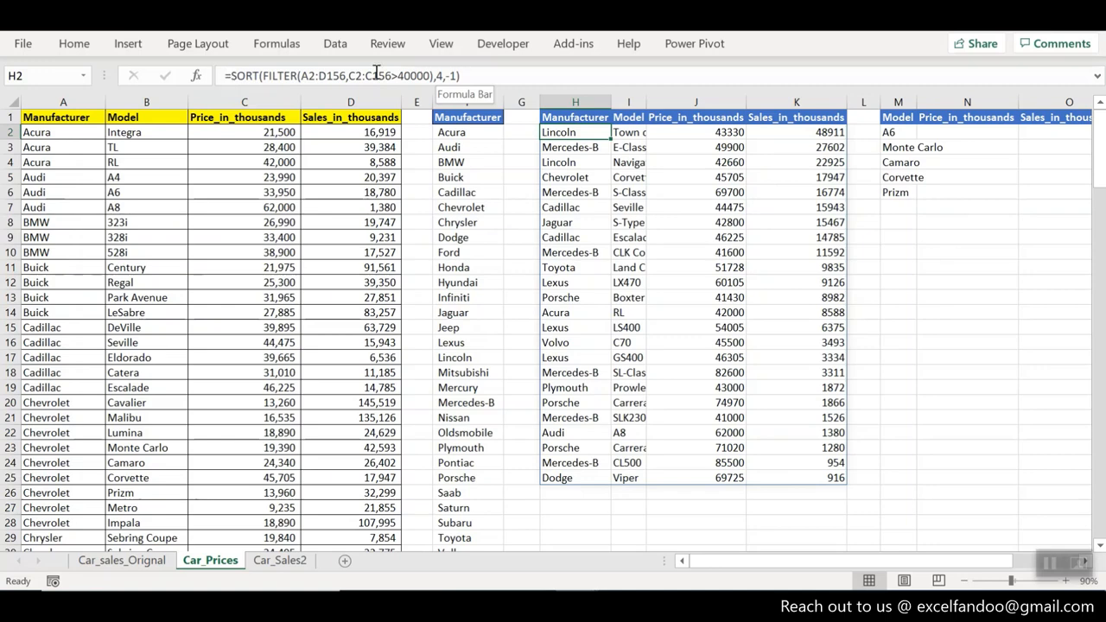
{"action": "left_click", "coordinate": [640, 135]}
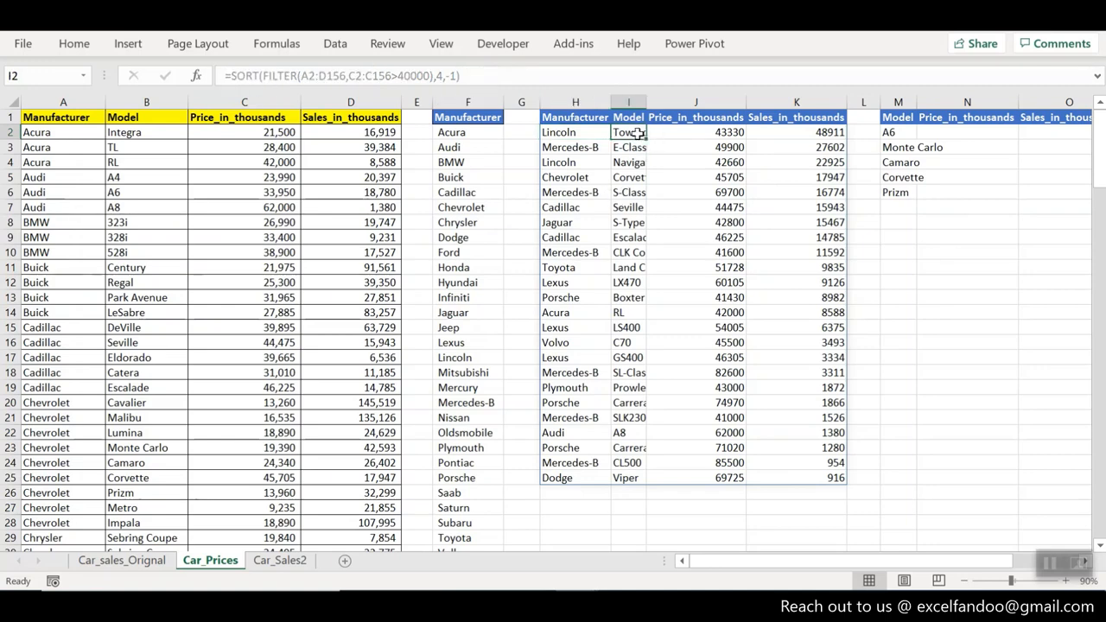
{"action": "left_click", "coordinate": [707, 189]}
{"action": "left_click", "coordinate": [707, 282]}
{"action": "left_click", "coordinate": [591, 265]}
{"action": "left_click", "coordinate": [641, 200]}
{"action": "left_click", "coordinate": [751, 196]}
{"action": "left_click", "coordinate": [665, 144]}
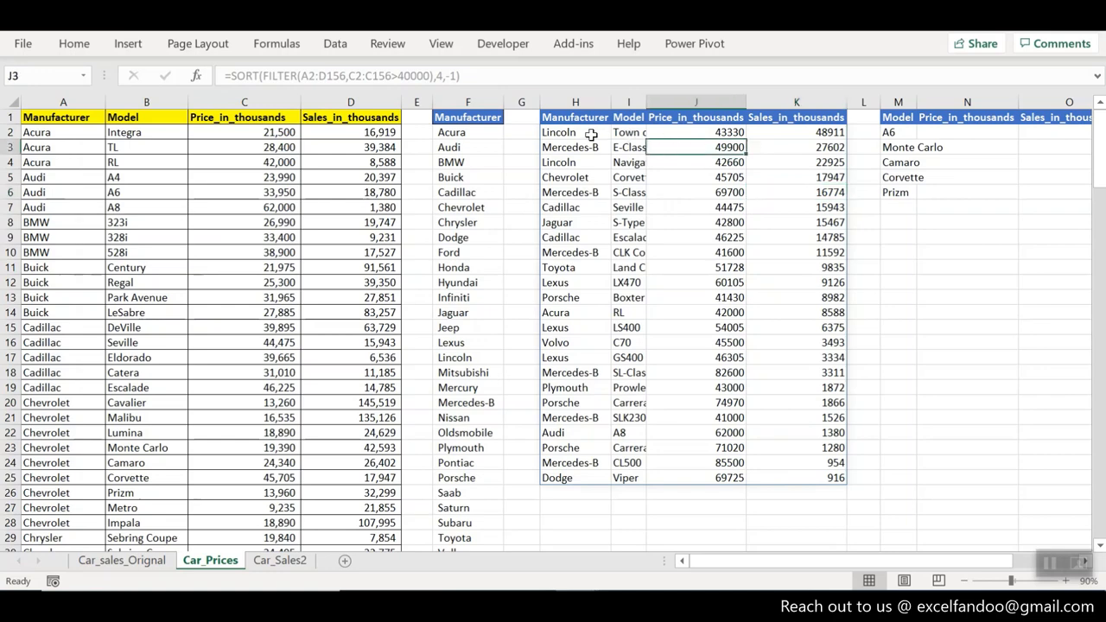
{"action": "left_click", "coordinate": [591, 135]}
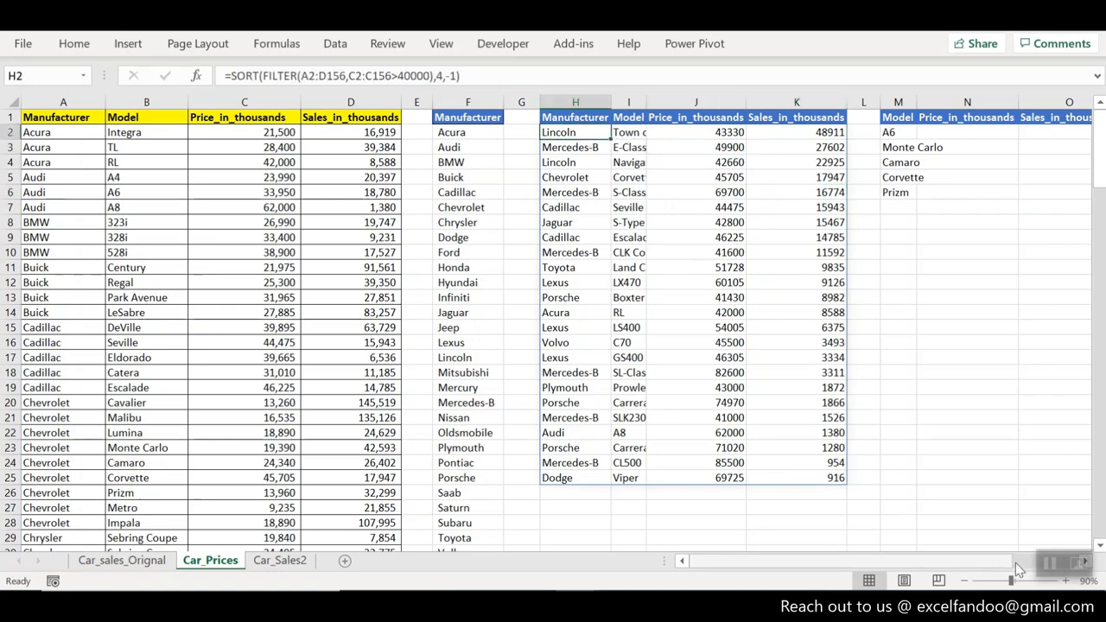
{"action": "left_click", "coordinate": [1080, 562]}
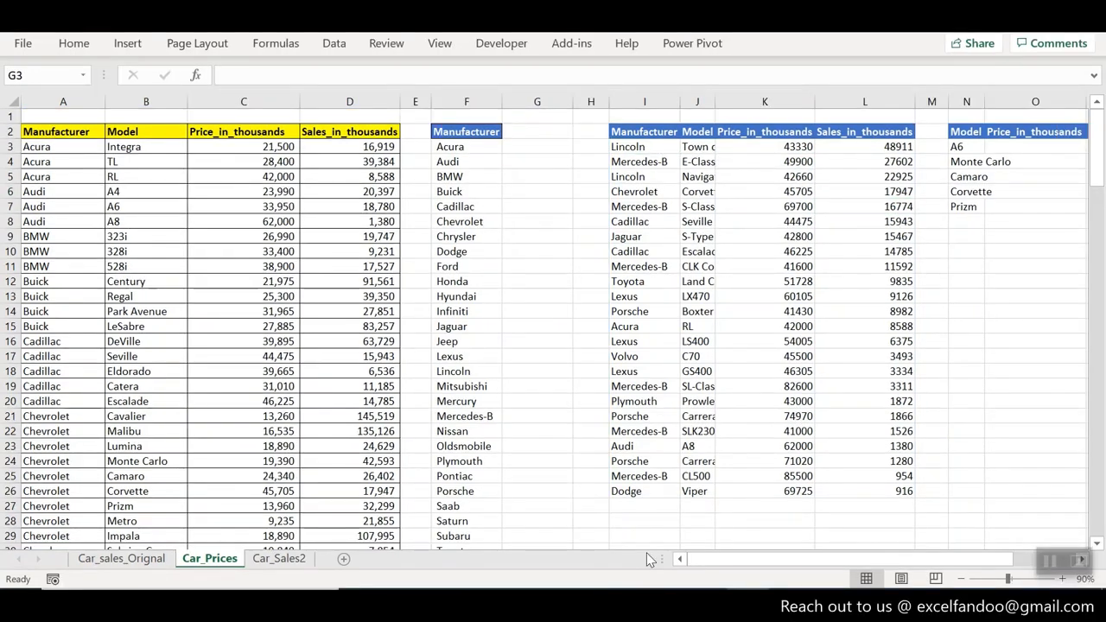
- Start a COUNTA formula in F1 with the manufacturer cells F3:F10 as its range
{"action": "left_click", "coordinate": [531, 157]}
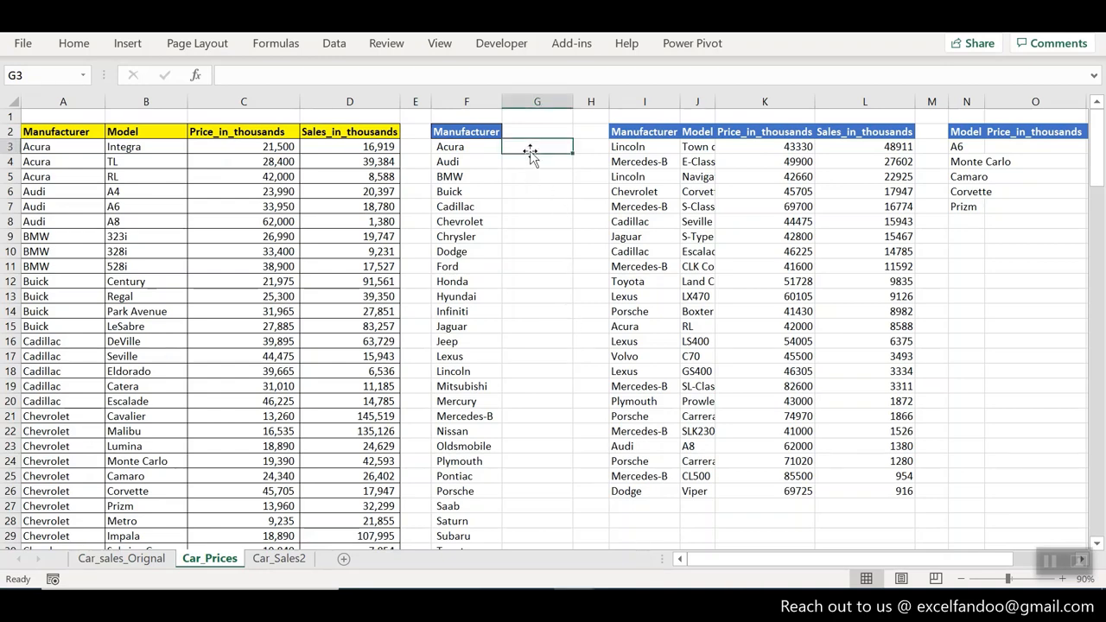
{"action": "left_click", "coordinate": [488, 114]}
{"action": "type", "text": "="}
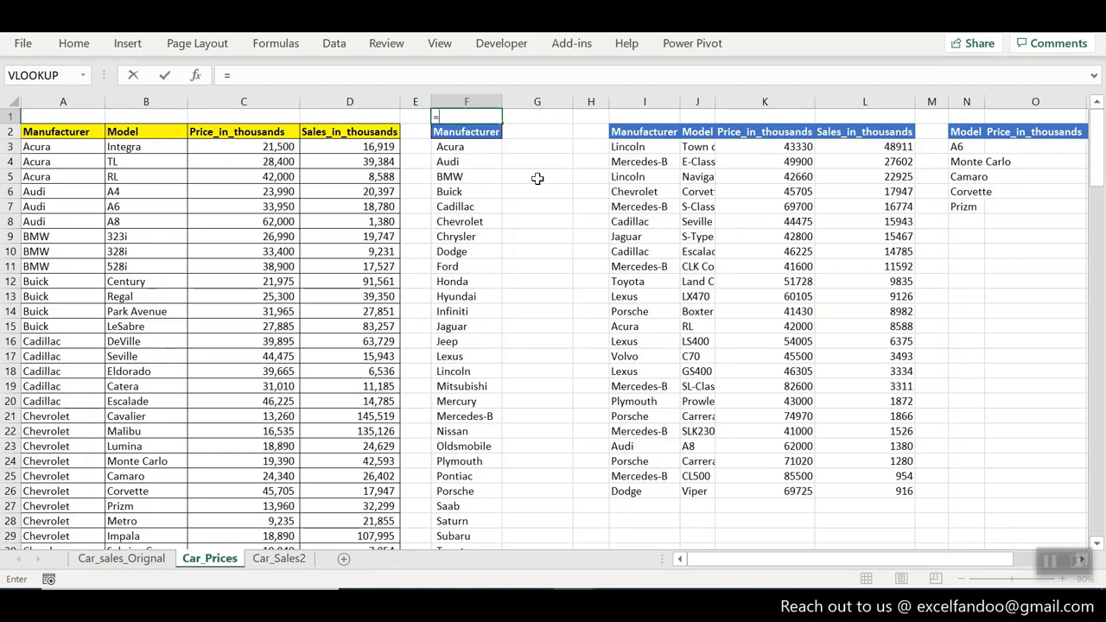
{"action": "type", "text": "count"}
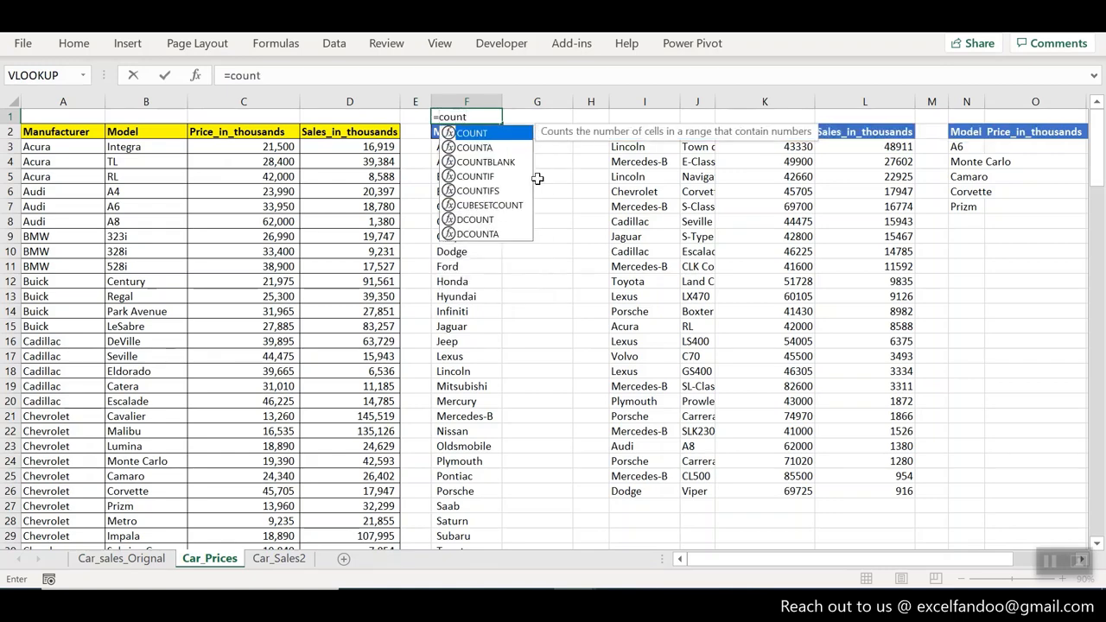
{"action": "type", "text": "a"}
{"action": "key", "text": "Tab"}
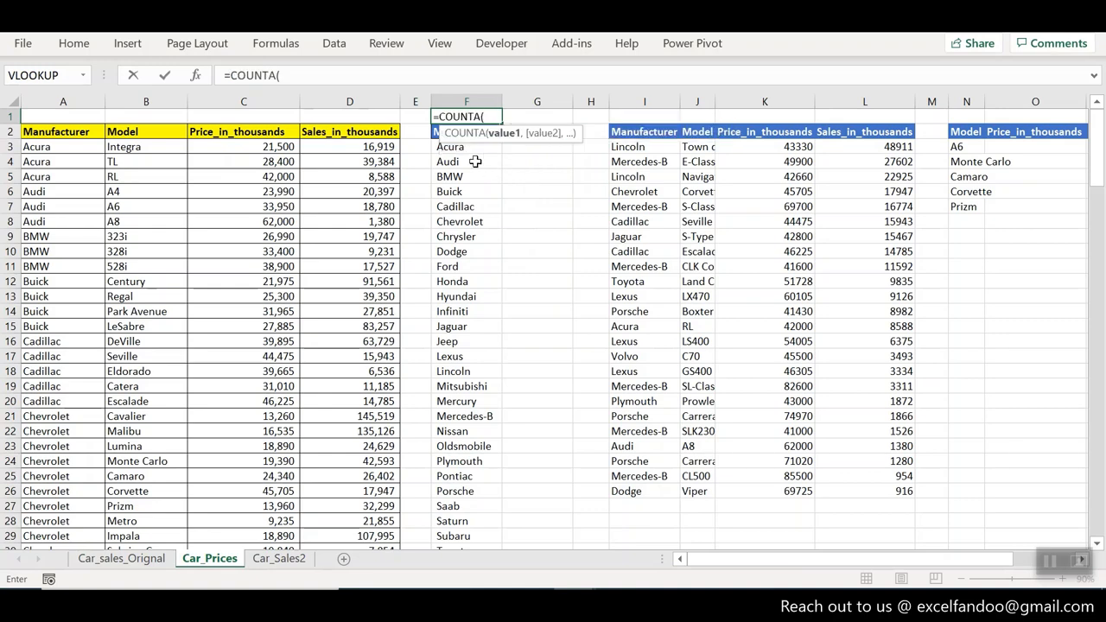
{"action": "left_click", "coordinate": [443, 147]}
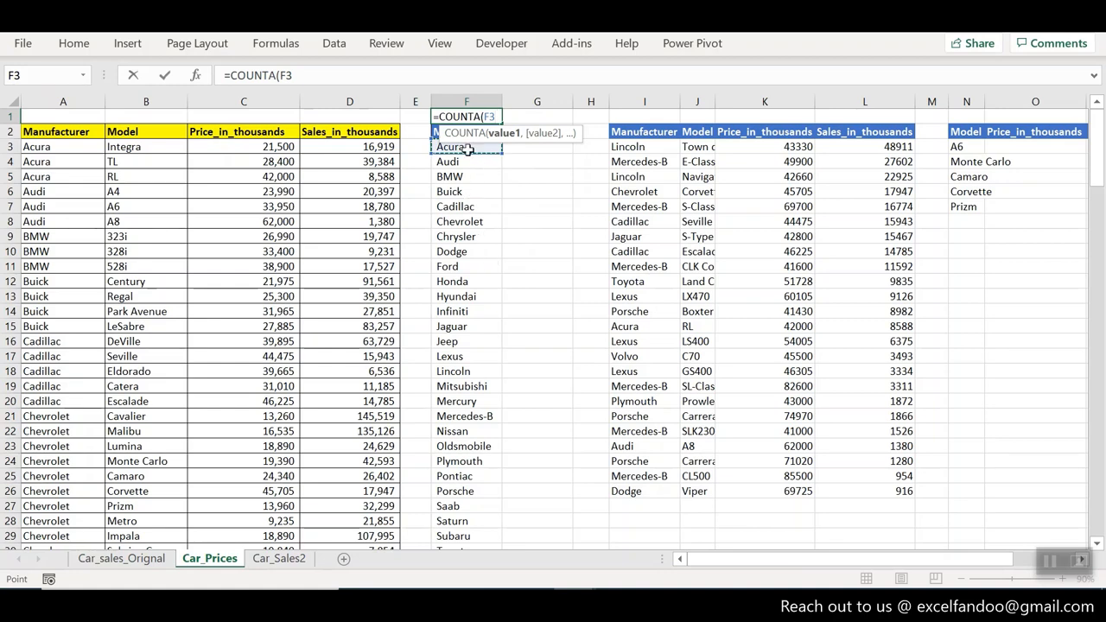
{"action": "left_click_drag", "start_coordinate": [467, 149], "coordinate": [464, 251]}
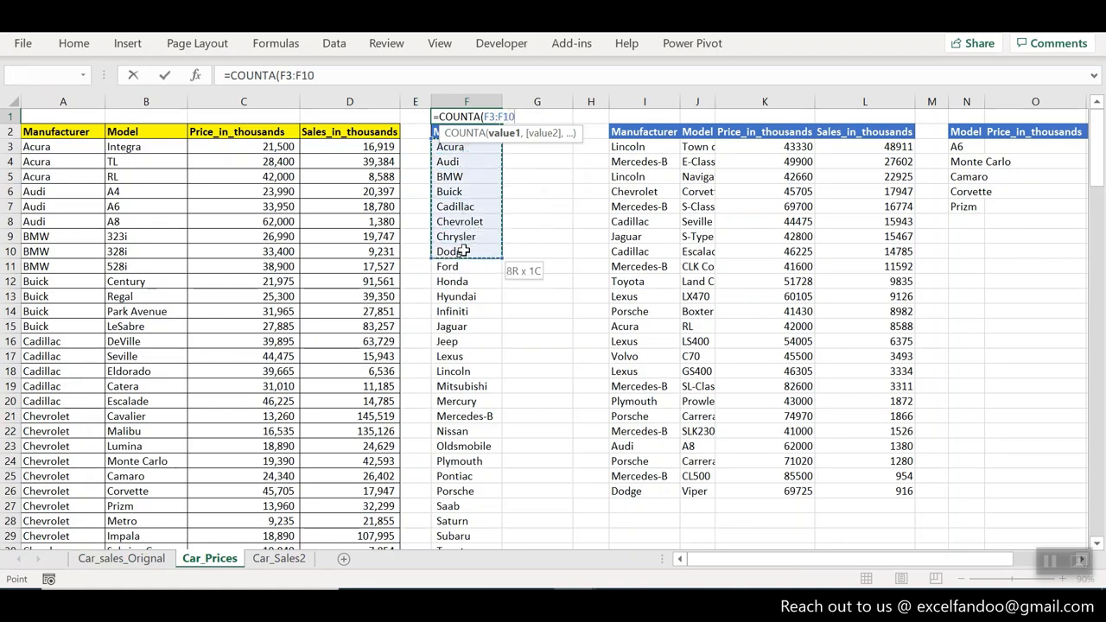
- Replace the COUNTA range in F1 with the spill reference F3#, completing the formula as =COUNTA(F3#)
{"action": "key", "text": "BackSpace"}
{"action": "key", "text": "BackSpace"}
{"action": "key", "text": "BackSpace"}
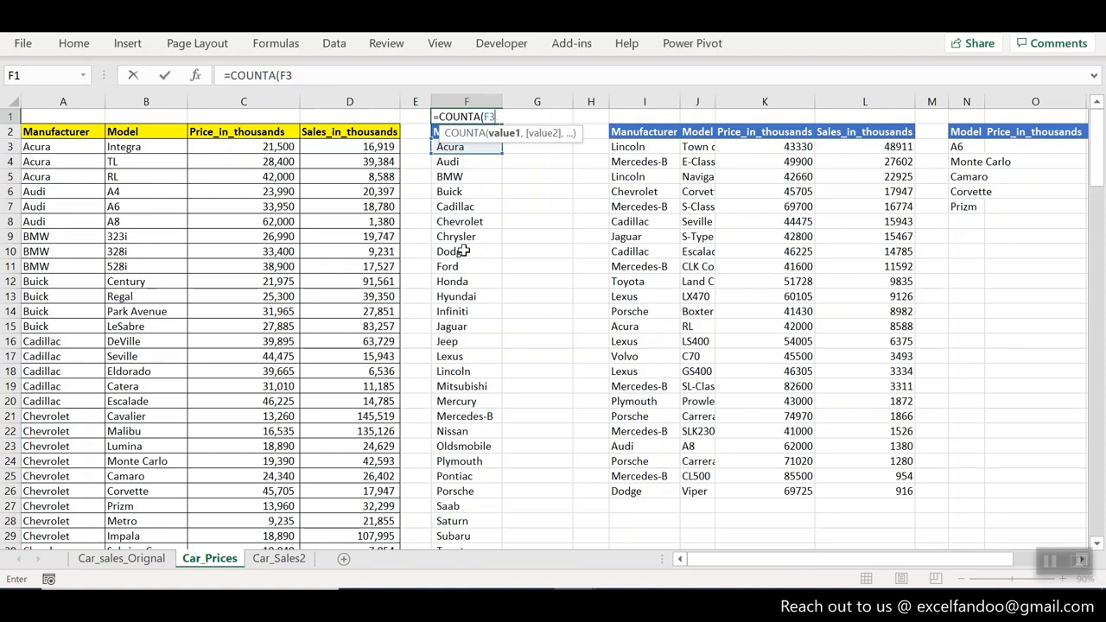
{"action": "type", "text": "#"}
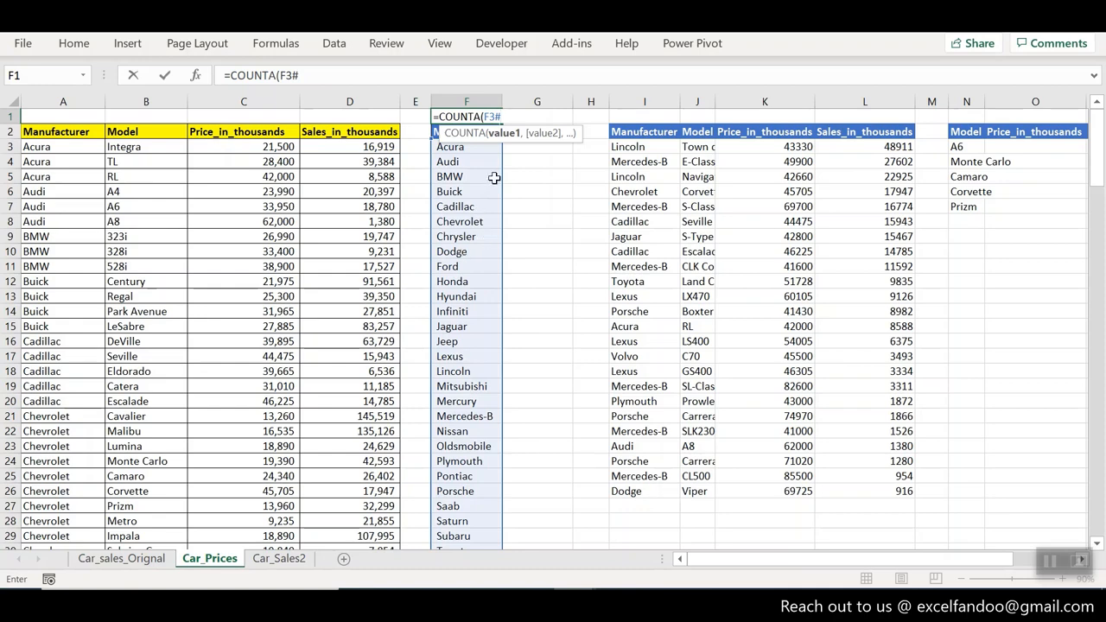
{"action": "type", "text": ")"}
{"action": "key", "text": "Return"}
{"action": "key", "text": "Up"}
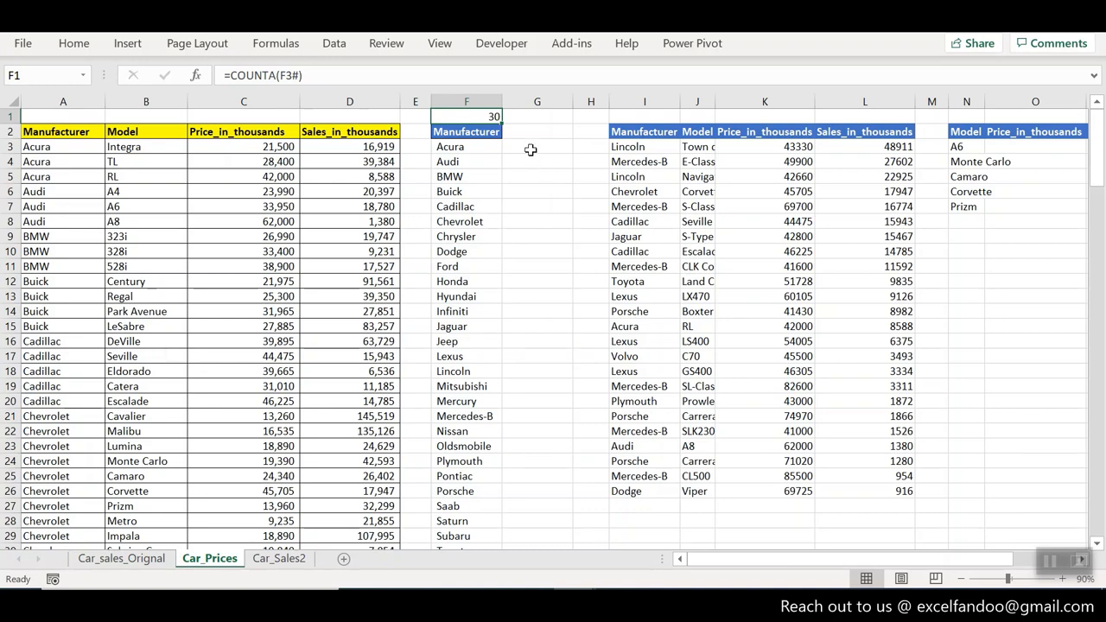
- Enter =LEN(F3#) in G3 to calculate the character length of every manufacturer in the spilled list
{"action": "left_click", "coordinate": [531, 149]}
{"action": "type", "text": "="}
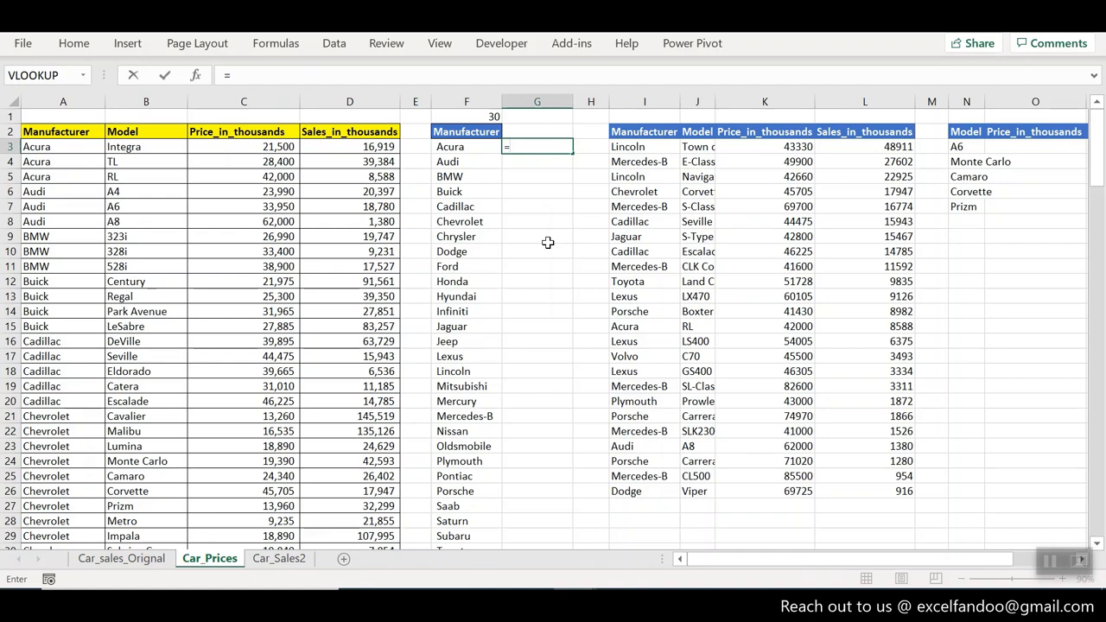
{"action": "type", "text": "len"}
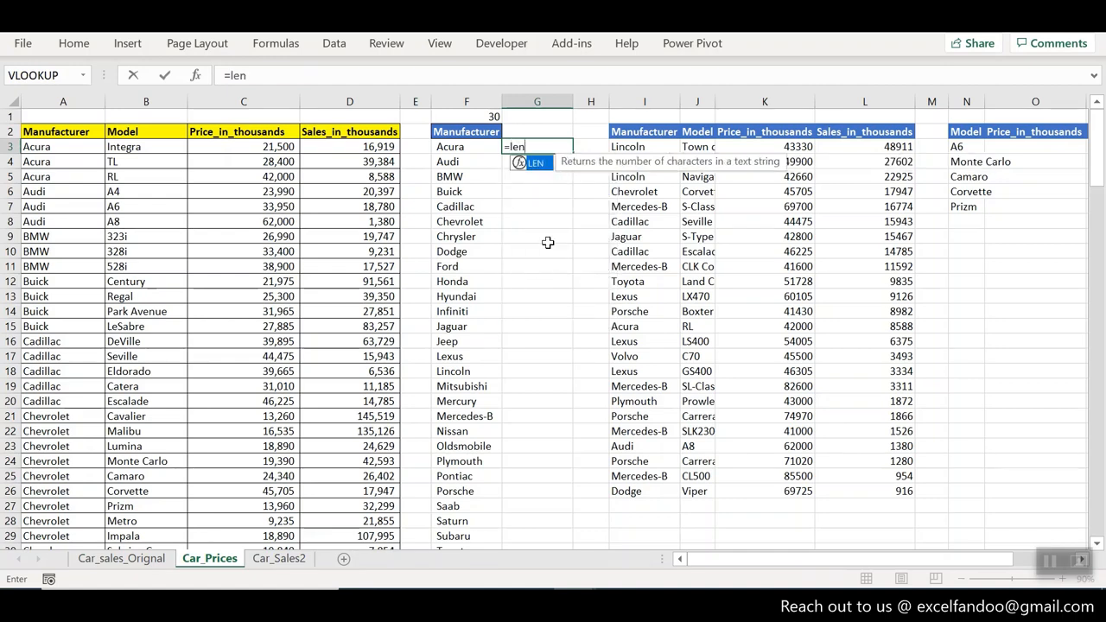
{"action": "key", "text": "Tab"}
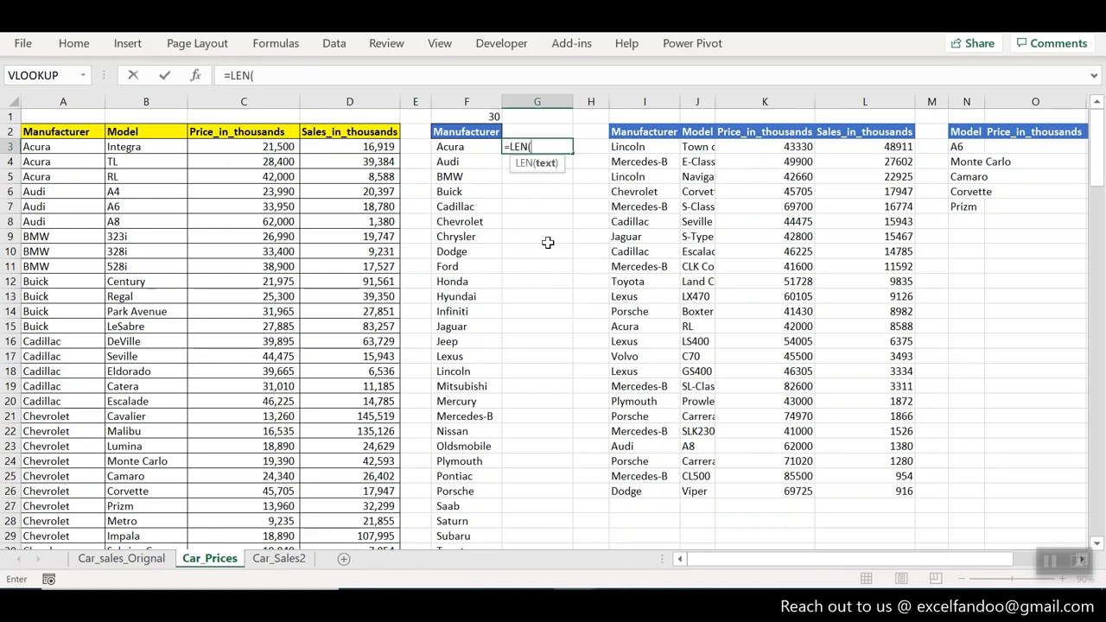
{"action": "left_click", "coordinate": [464, 148]}
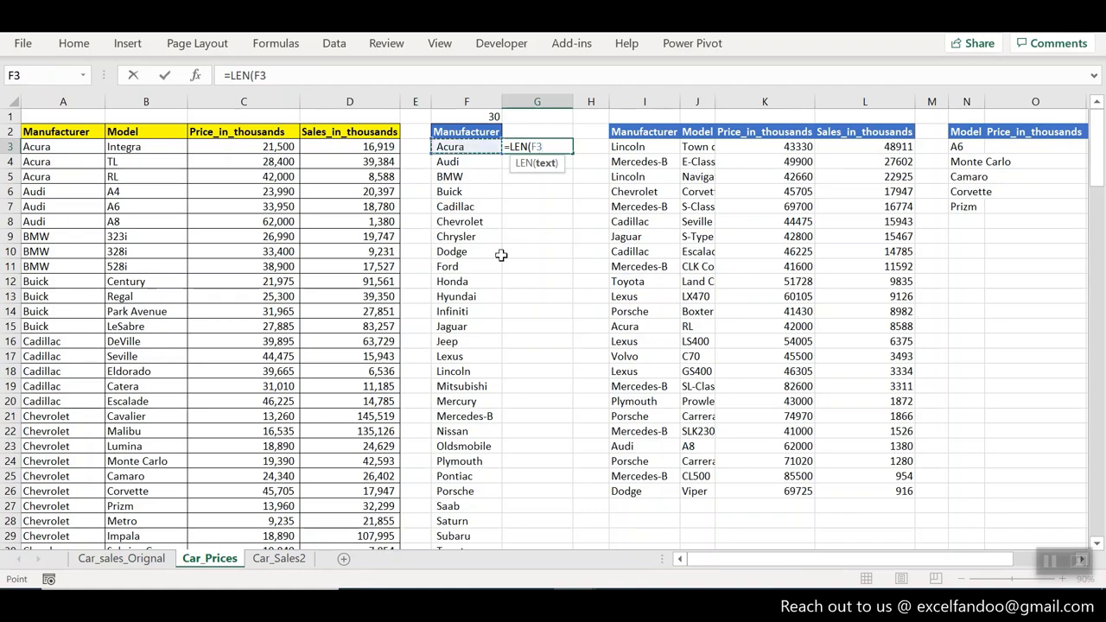
{"action": "left_click_drag", "start_coordinate": [501, 255], "coordinate": [508, 264]}
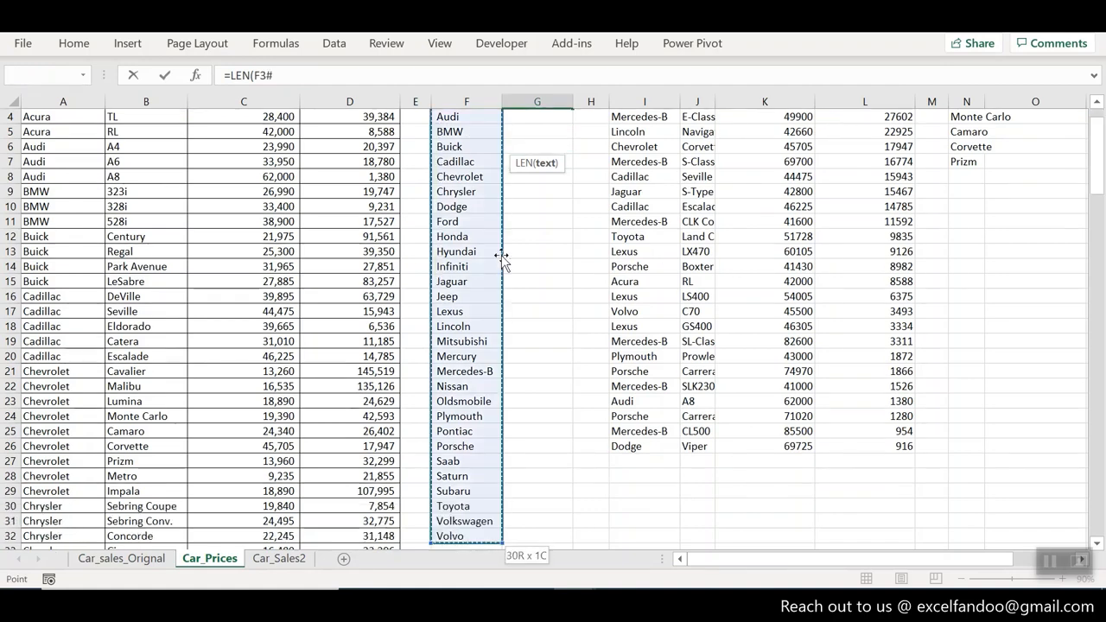
{"action": "left_click_drag", "start_coordinate": [1102, 158], "coordinate": [1102, 114]}
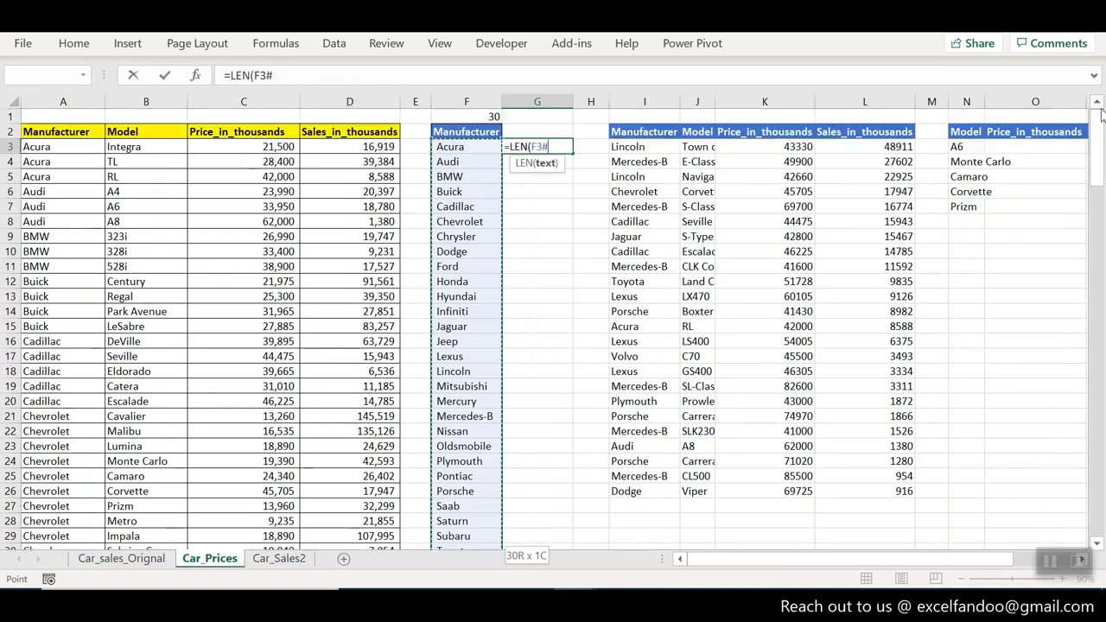
{"action": "key", "text": "Return"}
{"action": "key", "text": "Up"}
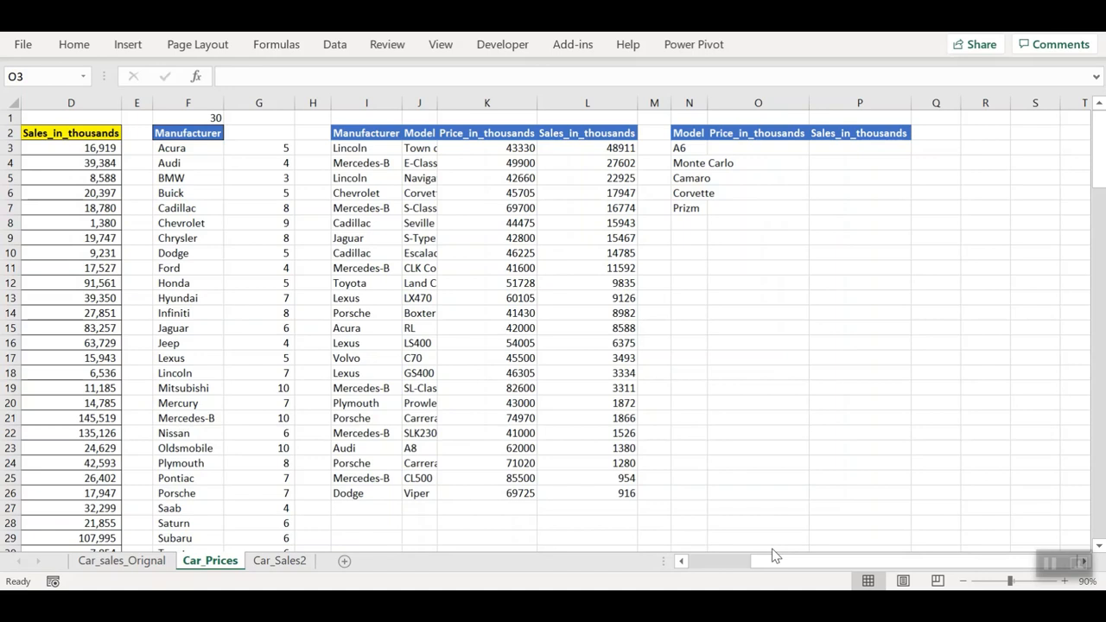
- Start a VLOOKUP formula in O3 with the model names N3:N7 as the lookup value
{"action": "left_click", "coordinate": [768, 151]}
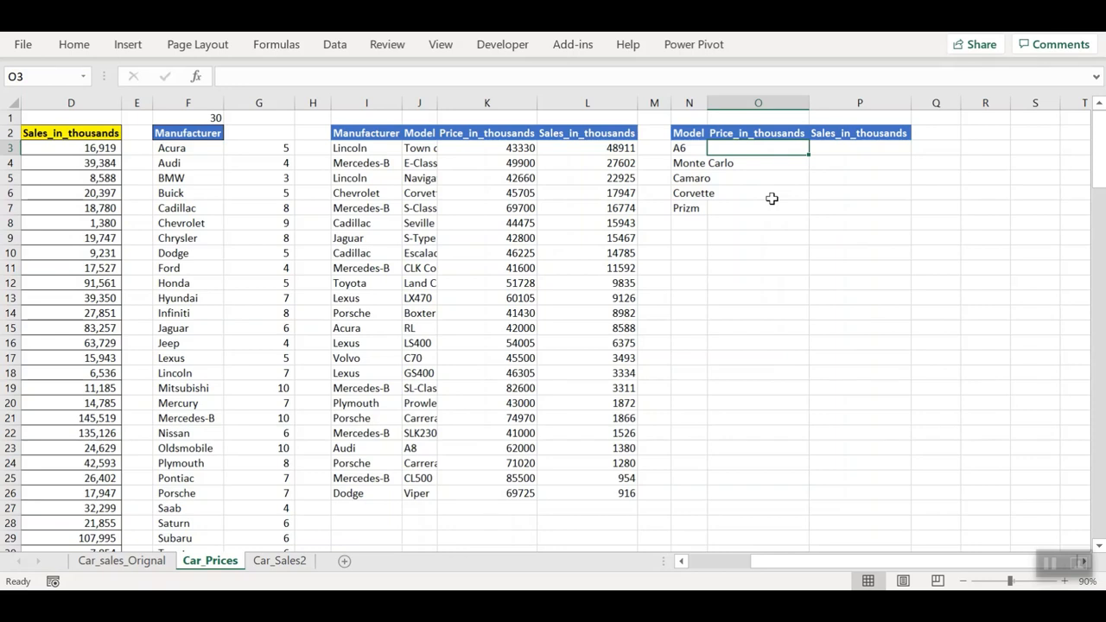
{"action": "left_click_drag", "start_coordinate": [689, 147], "coordinate": [689, 208]}
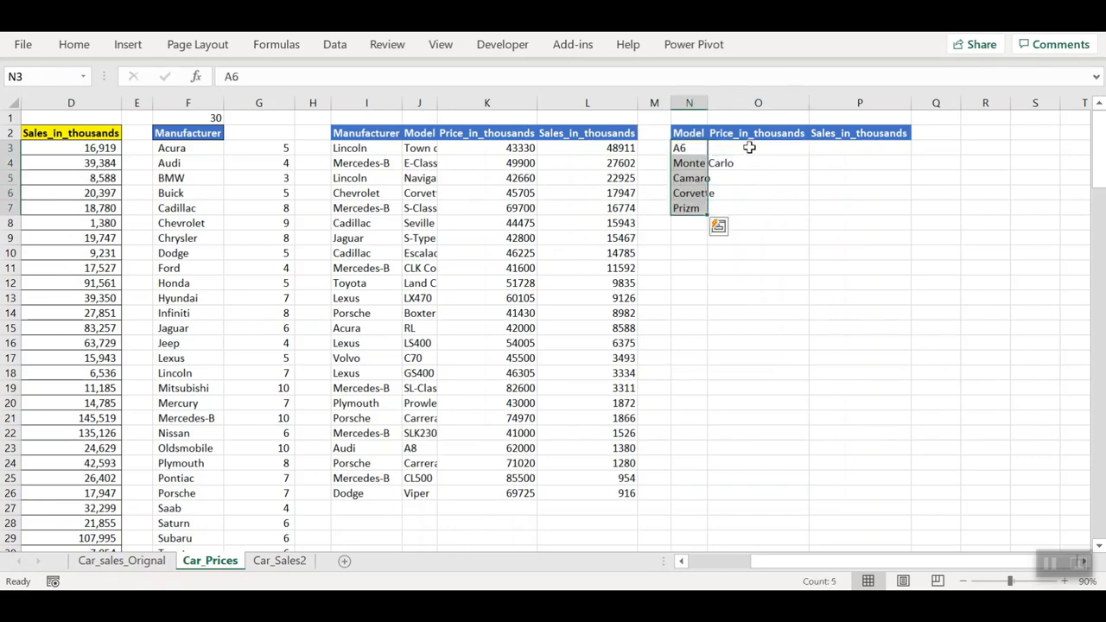
{"action": "left_click", "coordinate": [749, 148]}
{"action": "left_click", "coordinate": [778, 133]}
{"action": "left_click", "coordinate": [851, 134]}
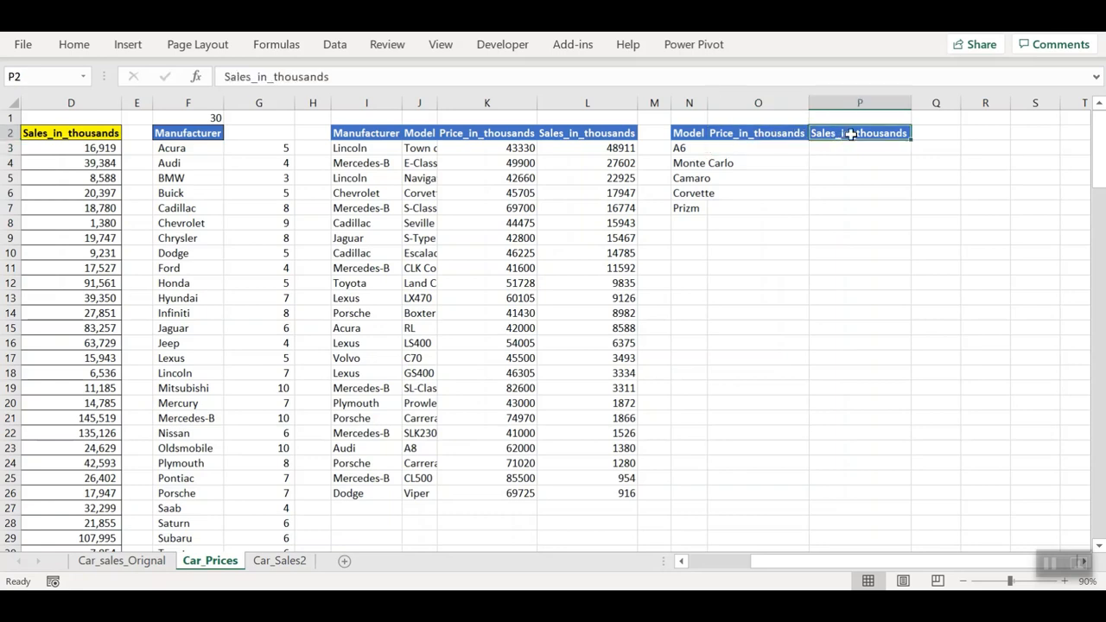
{"action": "left_click", "coordinate": [789, 147]}
{"action": "type", "text": "=vlo"}
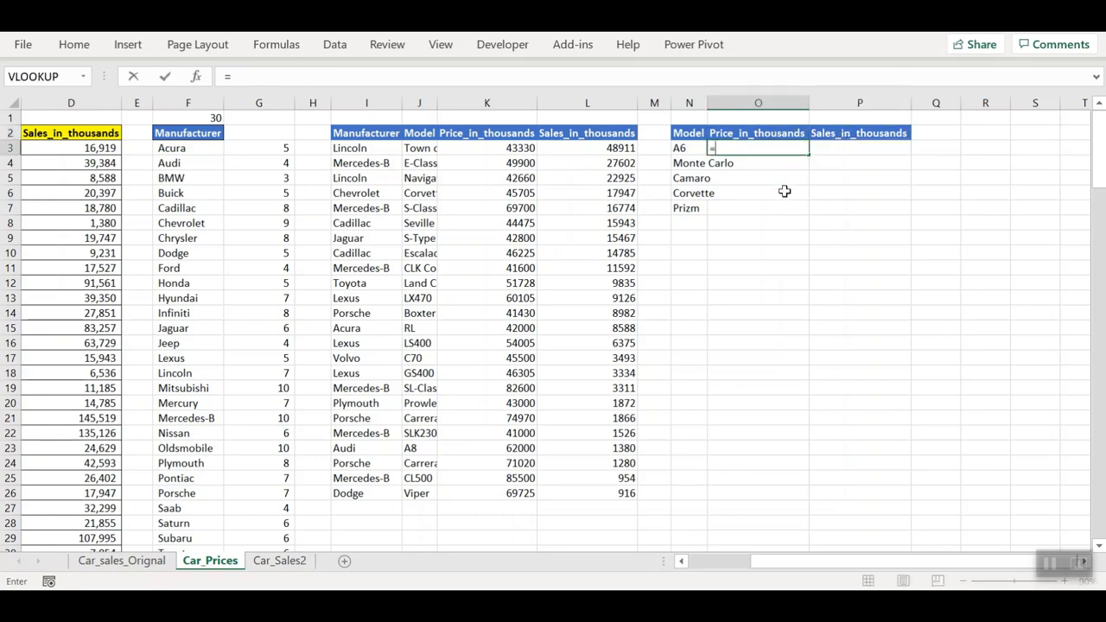
{"action": "key", "text": "Tab"}
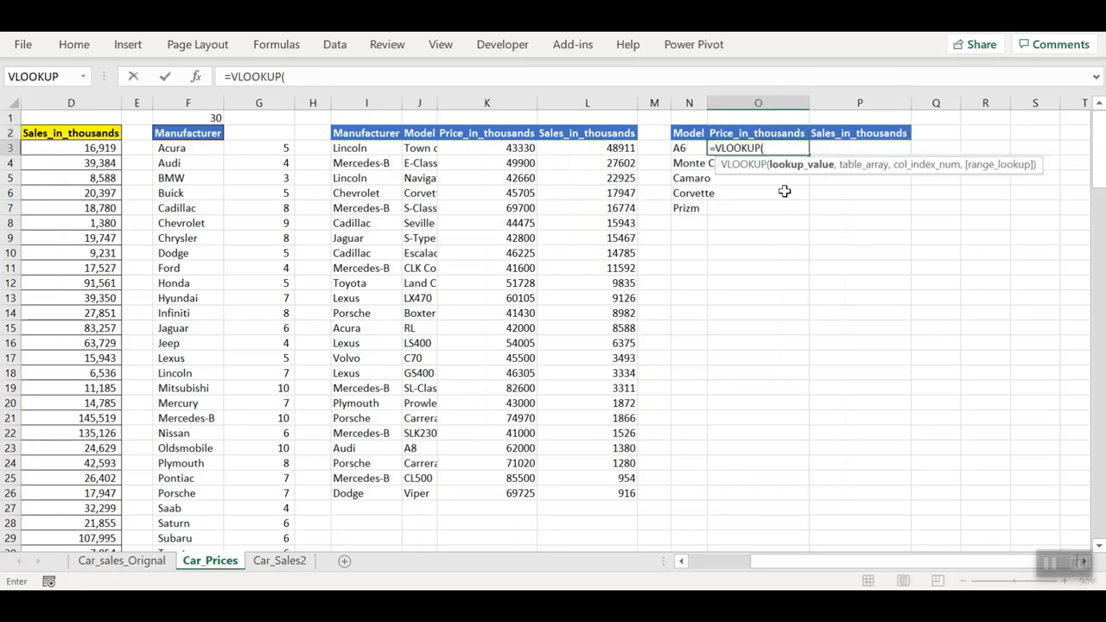
{"action": "left_click_drag", "start_coordinate": [682, 150], "coordinate": [685, 210]}
{"action": "type", "text": ","}
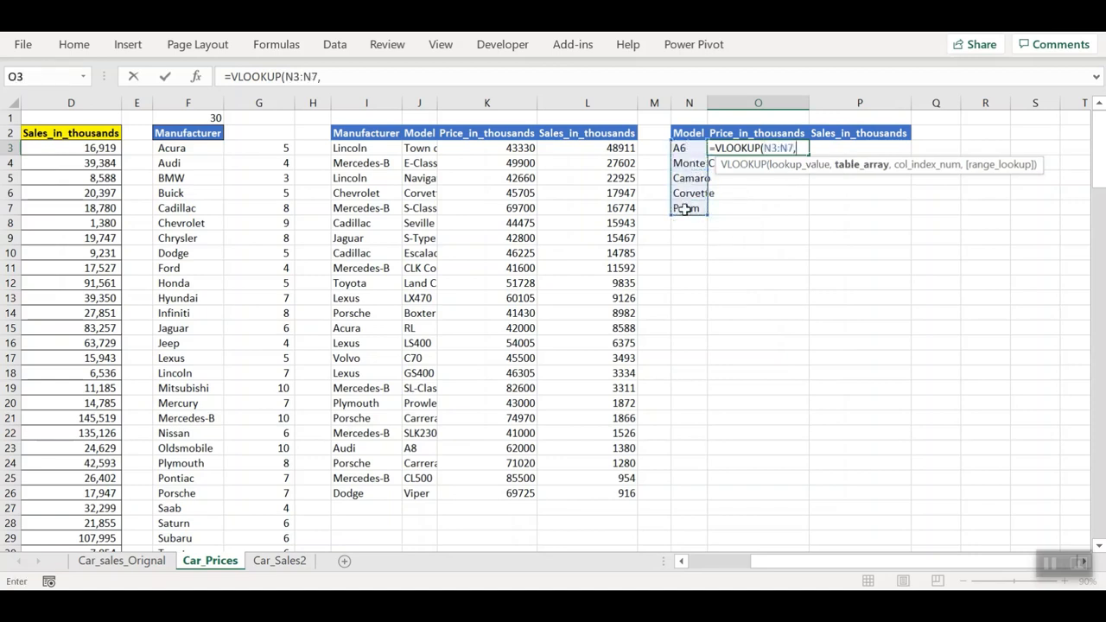
- Set the model, price and sales columns B3:D157 as the VLOOKUP table array in O3
{"action": "left_click", "coordinate": [89, 148]}
{"action": "key", "text": "Left"}
{"action": "key", "text": "Left"}
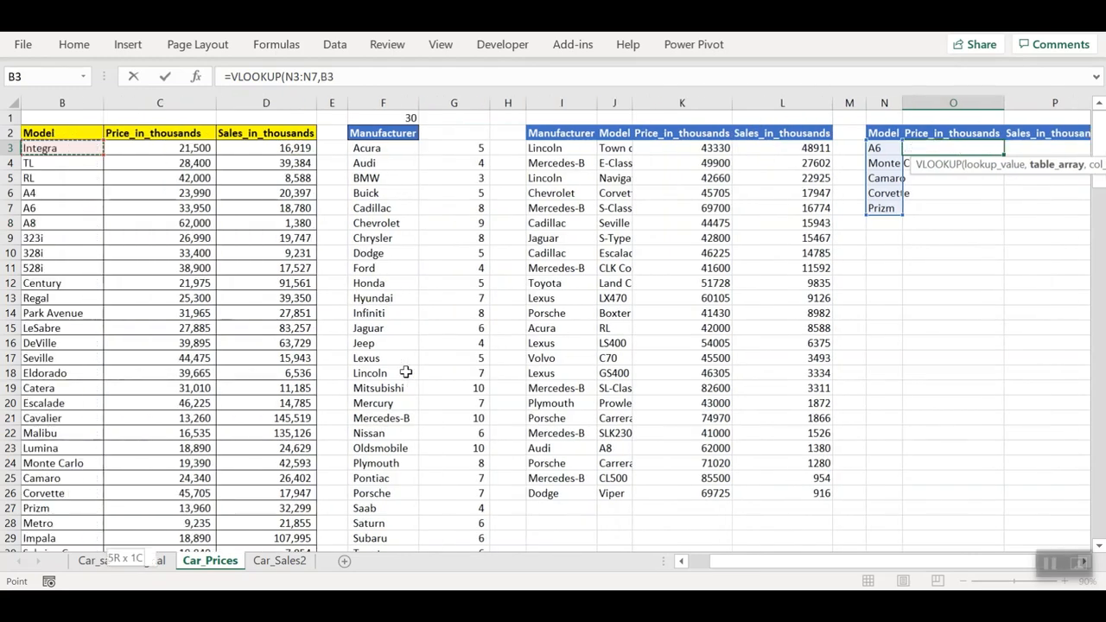
{"action": "key", "text": "ctrl+shift+Down"}
{"action": "key", "text": "shift+Right"}
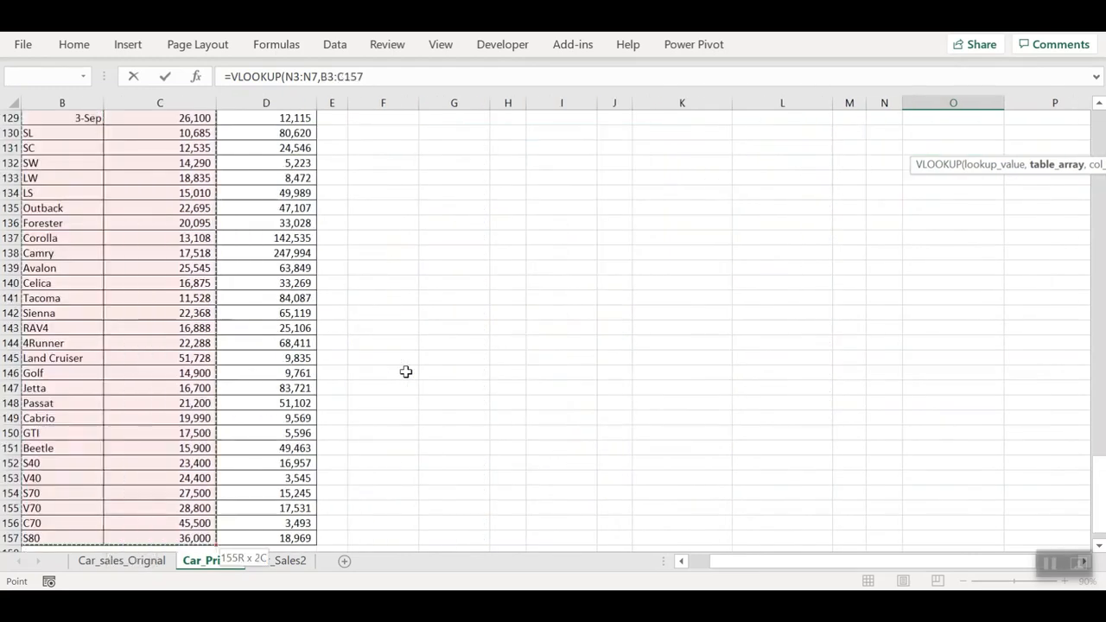
{"action": "key", "text": "shift+Right"}
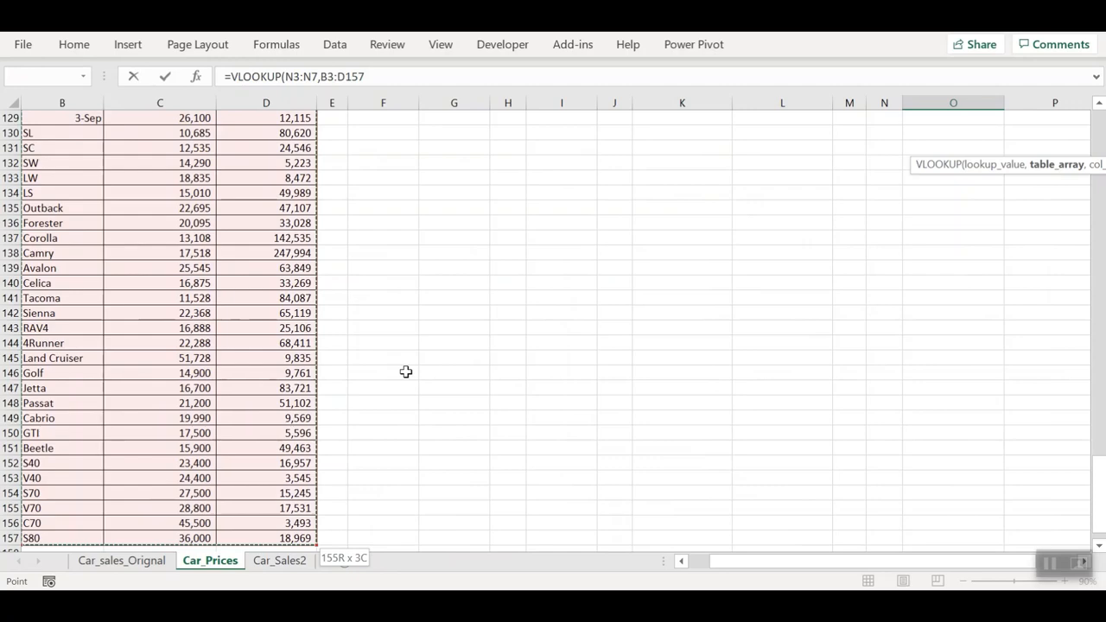
{"action": "type", "text": ","}
- Complete the O3 VLOOKUP with column indexes {2,3} and exact match 0, giving =VLOOKUP(N3:N7,B3:D157,{2,3},0)
{"action": "left_click_drag", "start_coordinate": [1099, 490], "coordinate": [1098, 130]}
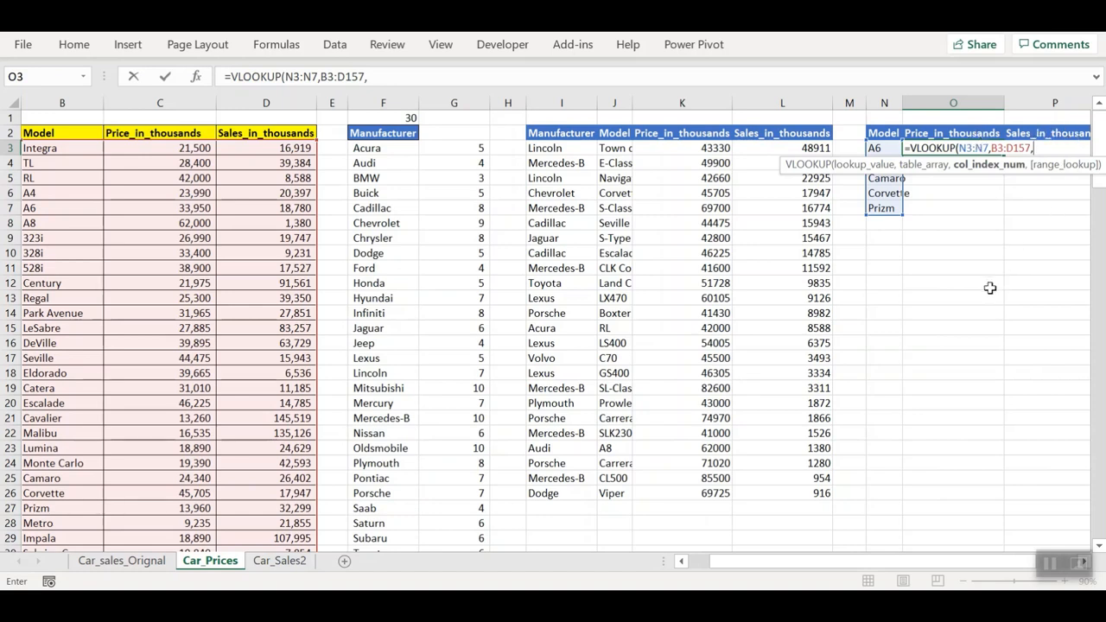
{"action": "type", "text": "{2,3},"}
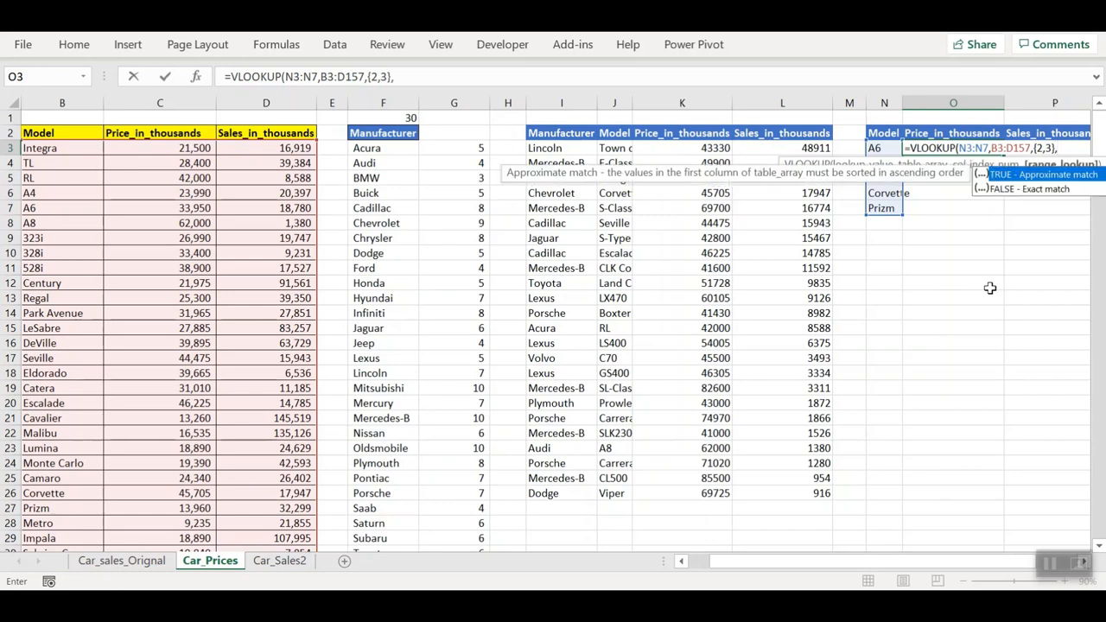
{"action": "type", "text": "0)"}
{"action": "key", "text": "Return"}
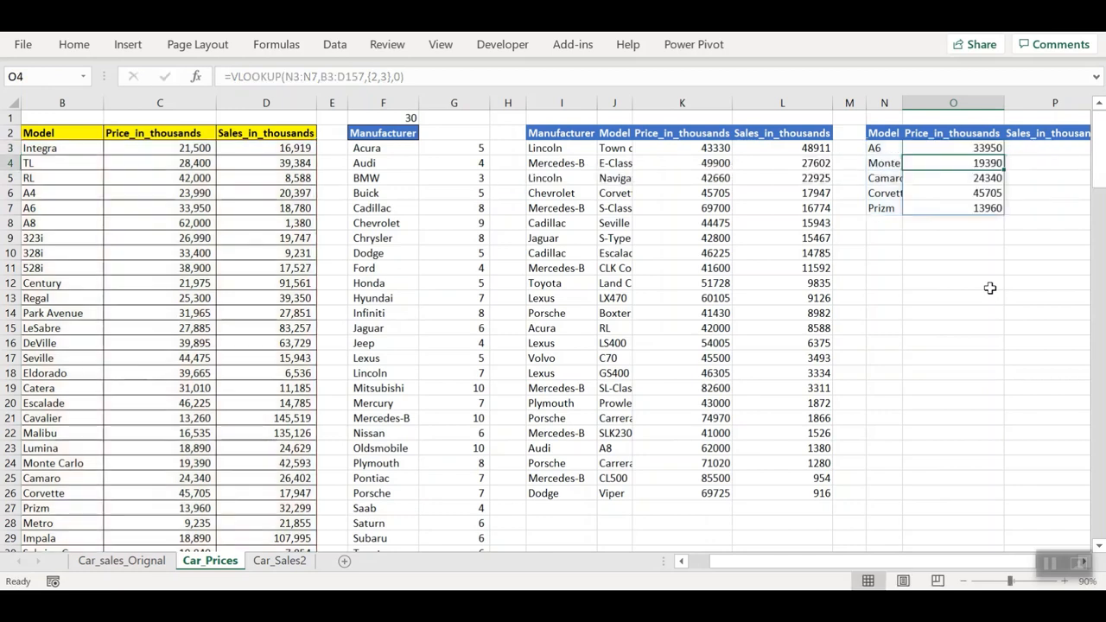
- Copy the VLOOKUP formula from O3 into P3 under Sales_in_thousands
{"action": "left_click", "coordinate": [966, 148]}
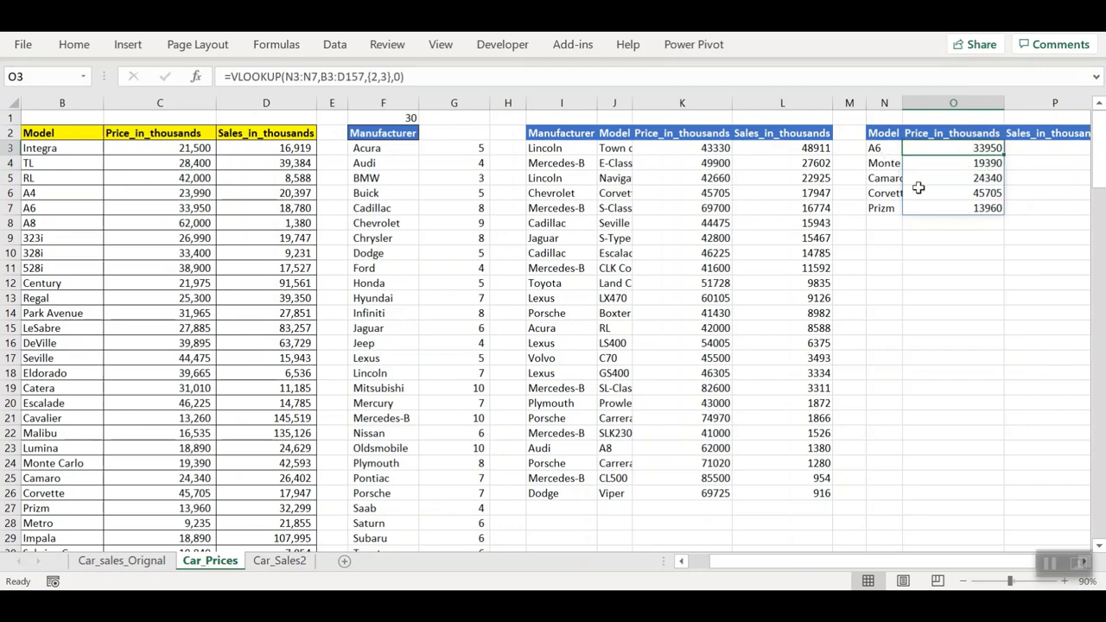
{"action": "left_click_drag", "start_coordinate": [981, 562], "coordinate": [1003, 566]}
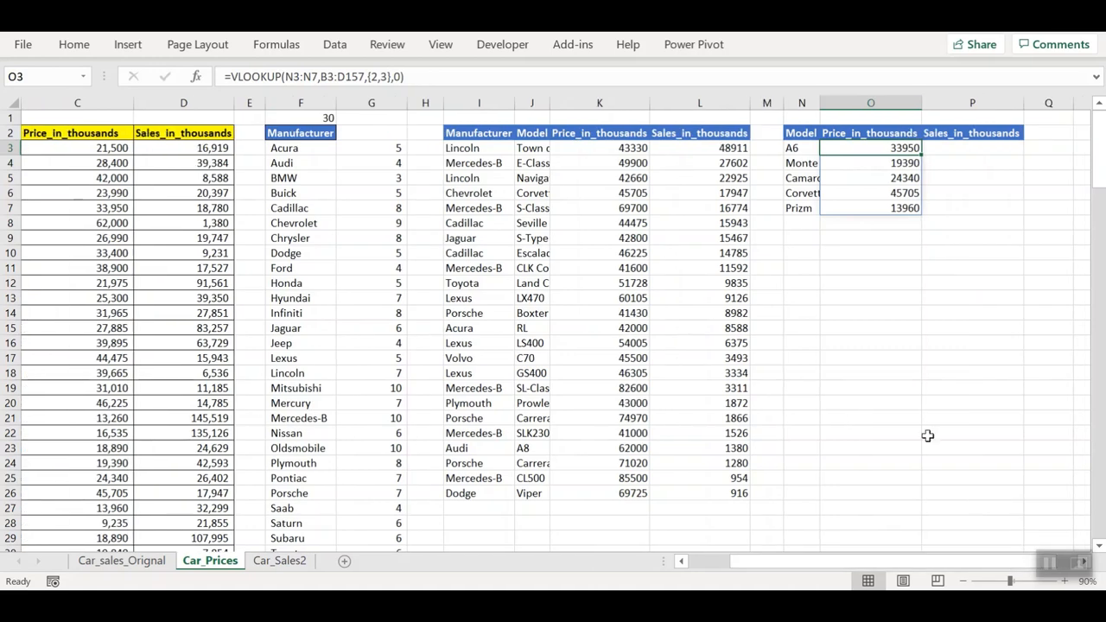
{"action": "key", "text": "ctrl+c"}
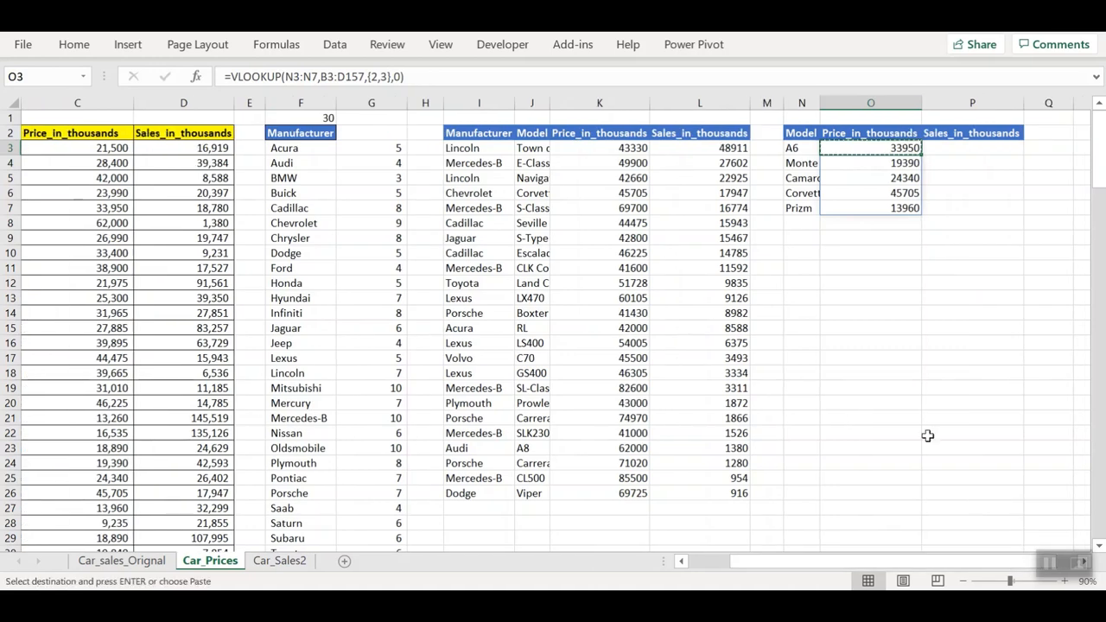
{"action": "key", "text": "Right"}
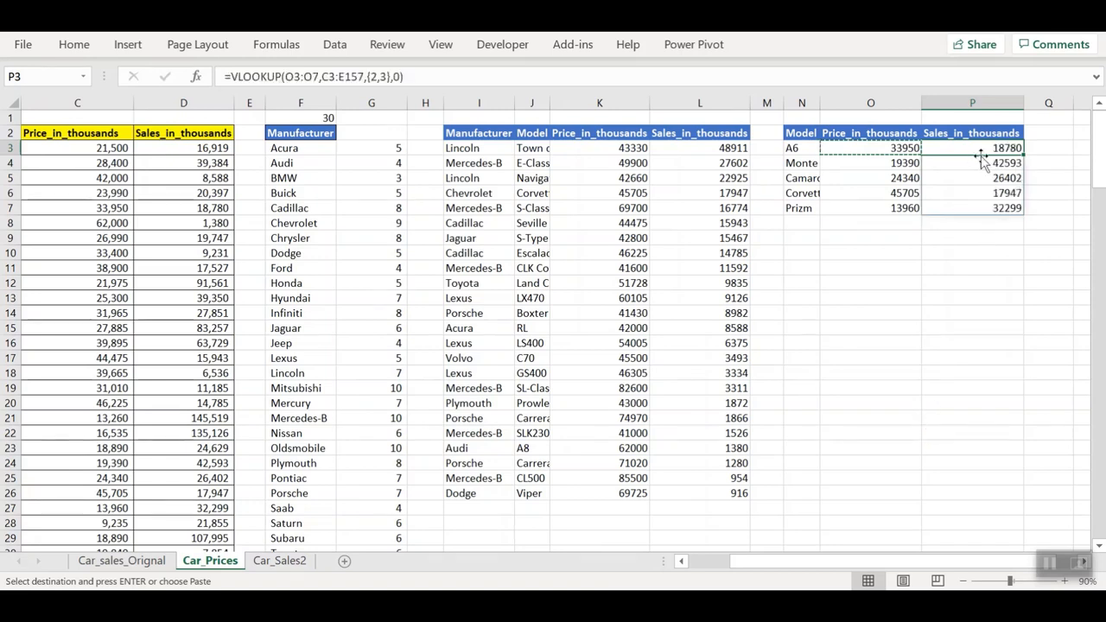
{"action": "key", "text": "Escape"}
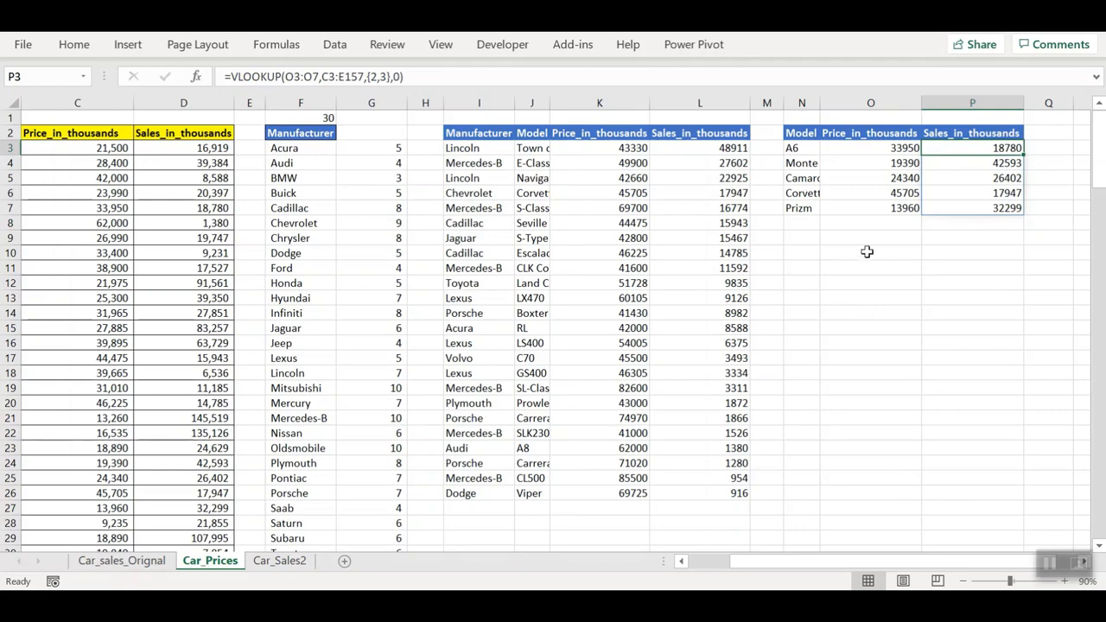